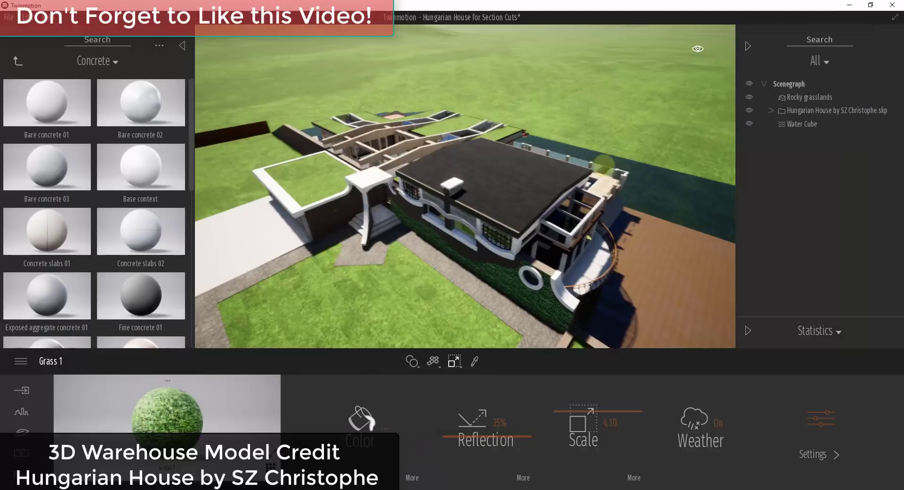
# - Place a Section Cube from the library's Volumes sections onto the main house's dark roof
pyautogui.moveTo(612, 165); pyautogui.dragTo(604, 165, button='right')
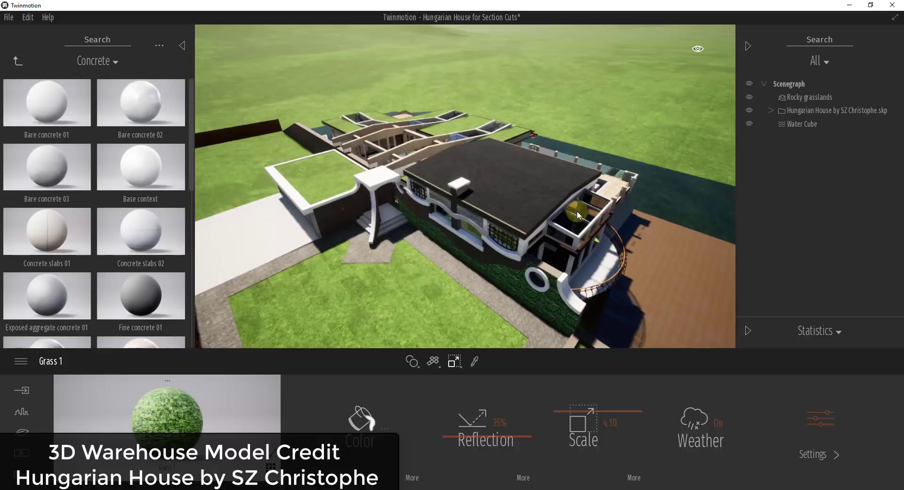
pyautogui.moveTo(577, 211); pyautogui.dragTo(566, 210, button='right')
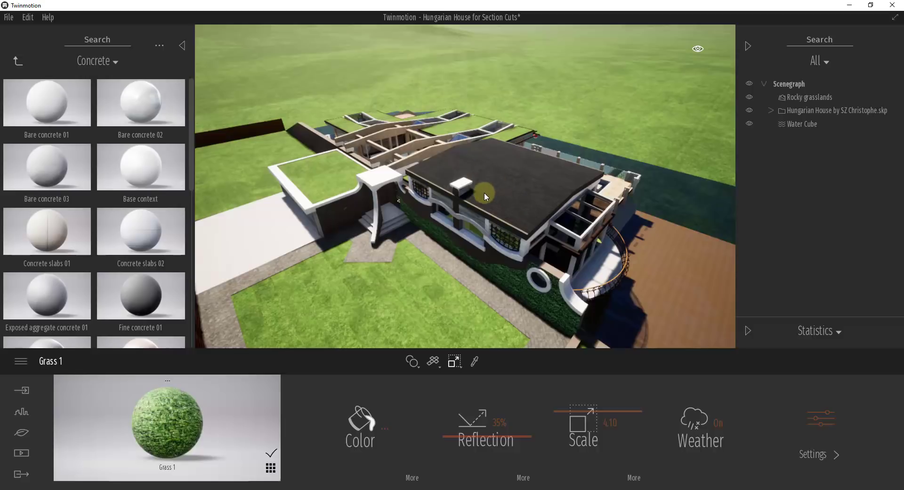
pyautogui.click(16, 61)
pyautogui.click(16, 61)
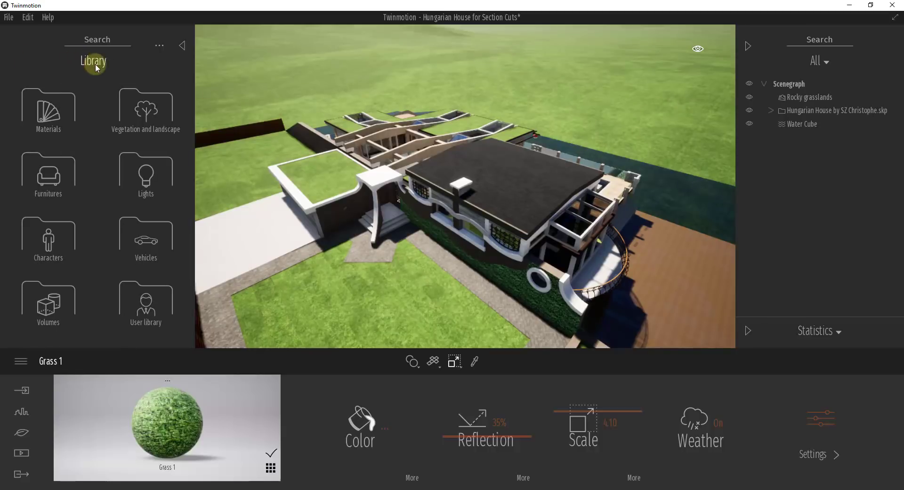
pyautogui.click(62, 295)
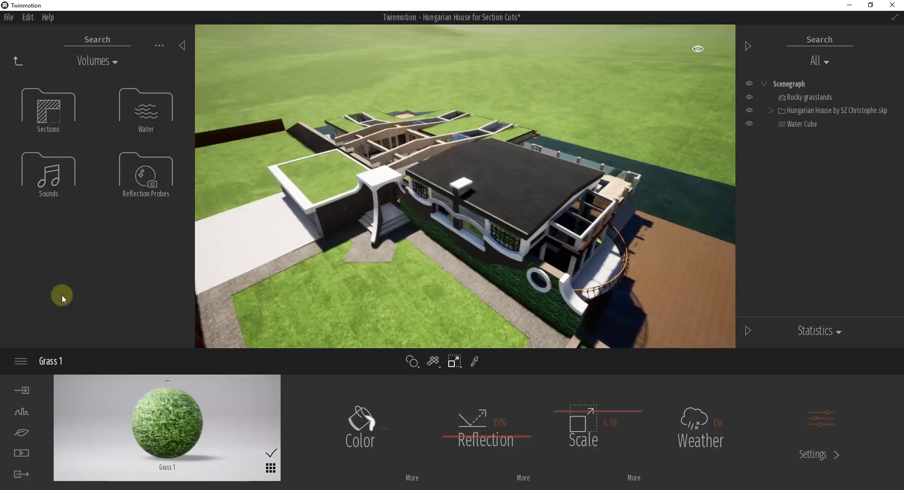
pyautogui.click(56, 105)
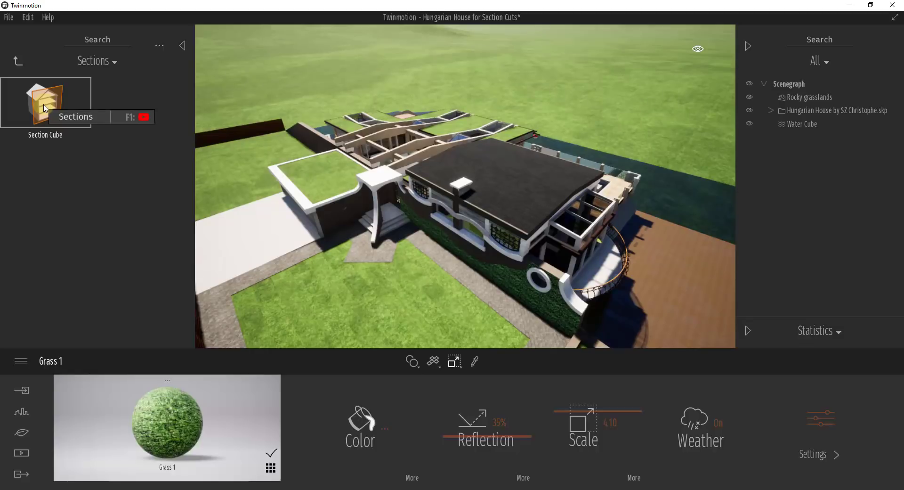
pyautogui.moveTo(45, 108); pyautogui.dragTo(508, 174)
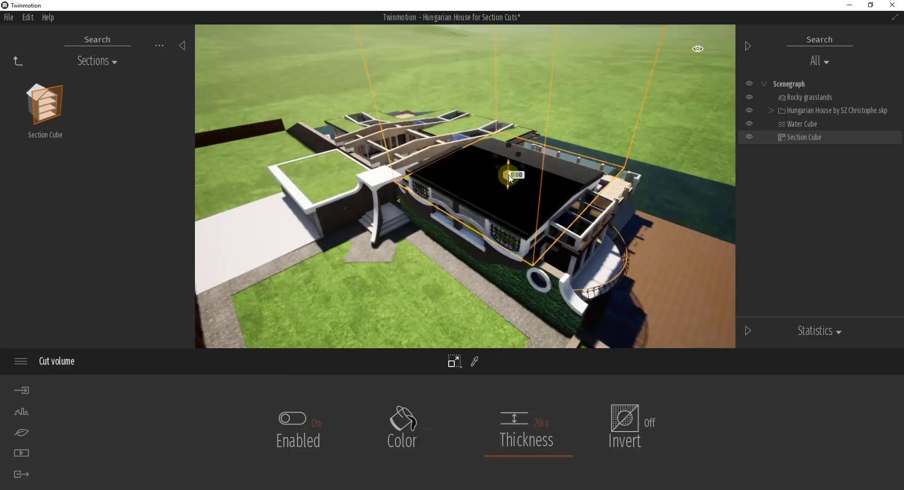
# - Move the section cube down through the dark roof to cut open the furnished living area
pyautogui.moveTo(501, 274); pyautogui.dragTo(501, 281, button='right')
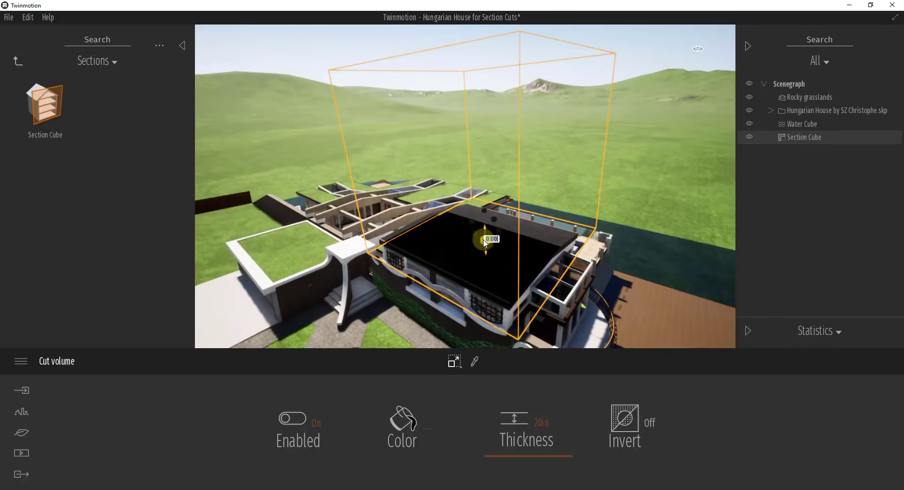
pyautogui.moveTo(483, 240); pyautogui.dragTo(487, 242)
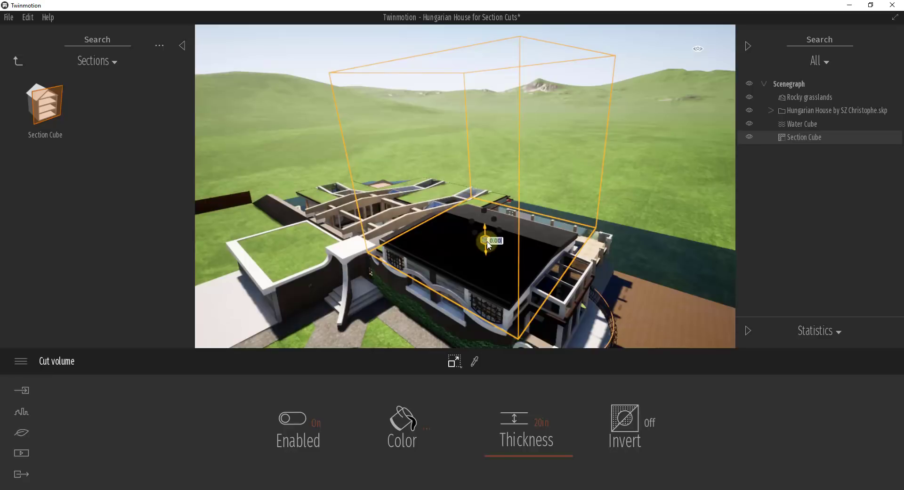
pyautogui.click(455, 361)
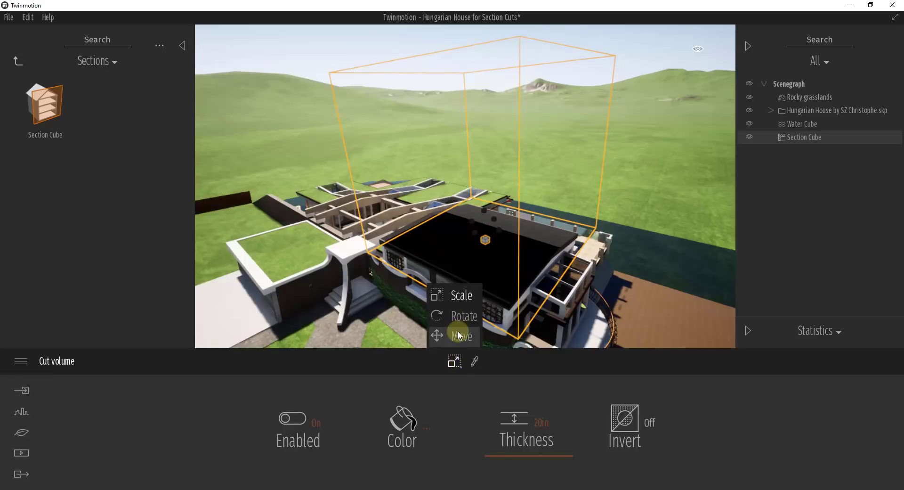
pyautogui.click(457, 335)
pyautogui.moveTo(486, 219); pyautogui.dragTo(484, 249)
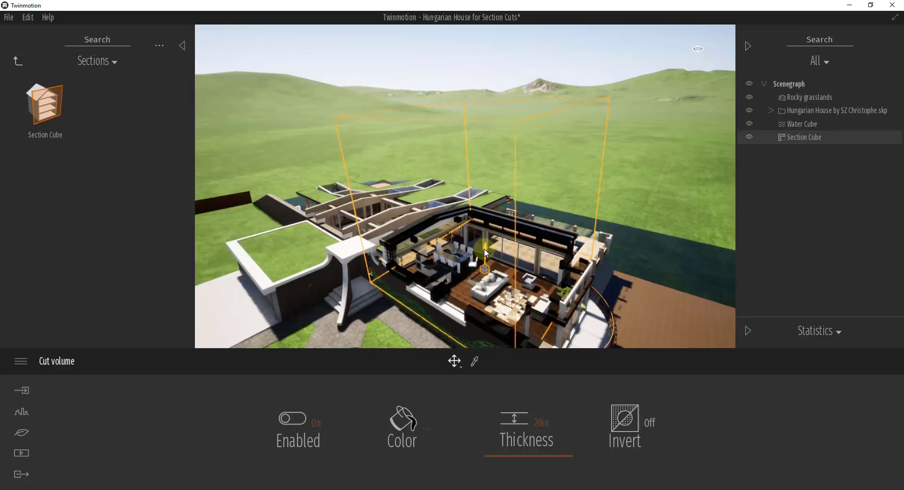
pyautogui.moveTo(503, 270)
pyautogui.mouseDown(button='right')
pyautogui.moveTo(500, 291)
pyautogui.moveTo(500, 281)
pyautogui.moveTo(516, 297)
pyautogui.moveTo(529, 280)
pyautogui.moveTo(493, 259)
pyautogui.moveTo(491, 269)
pyautogui.moveTo(497, 261)
pyautogui.mouseUp(button='right')
pyautogui.press('w')
pyautogui.moveTo(495, 269); pyautogui.dragTo(464, 230)
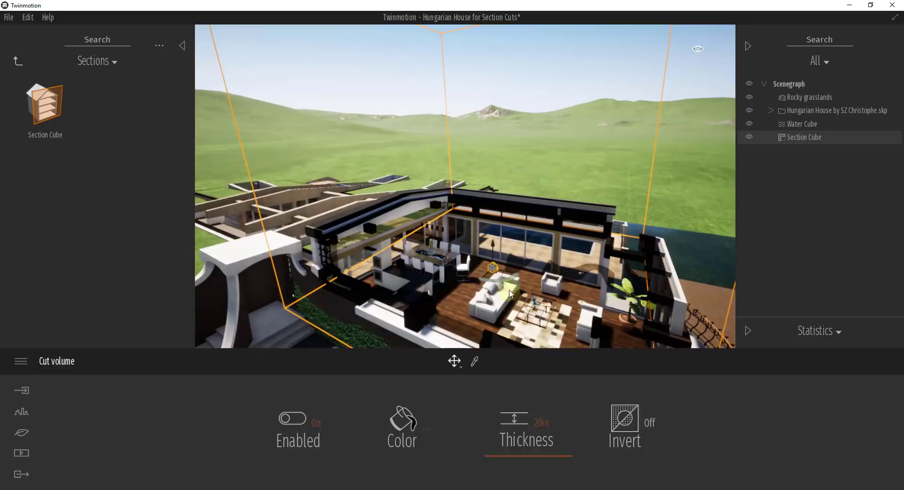
pyautogui.moveTo(534, 243); pyautogui.dragTo(532, 255, button='right')
pyautogui.moveTo(532, 242); pyautogui.dragTo(520, 193)
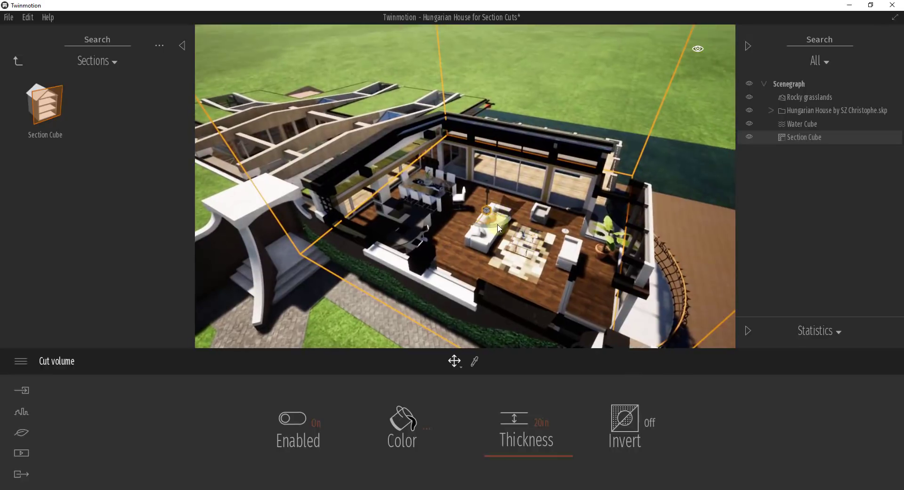
pyautogui.moveTo(499, 229); pyautogui.dragTo(510, 230)
# - Scale the section cube outward so it extends over the wing beside the living area
pyautogui.click(454, 361)
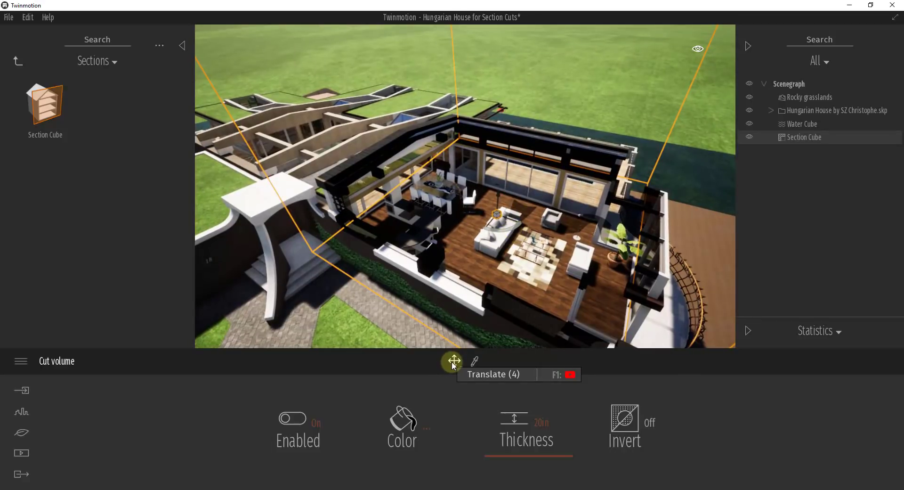
pyautogui.click(453, 364)
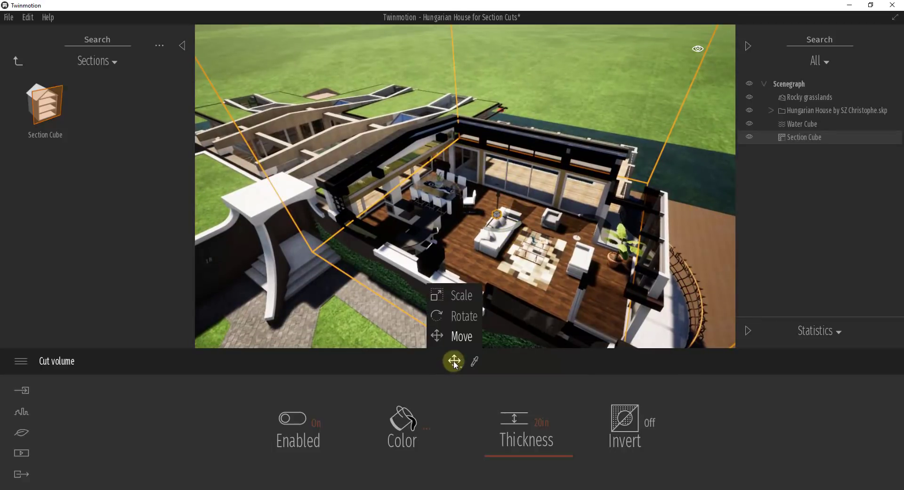
pyautogui.click(454, 295)
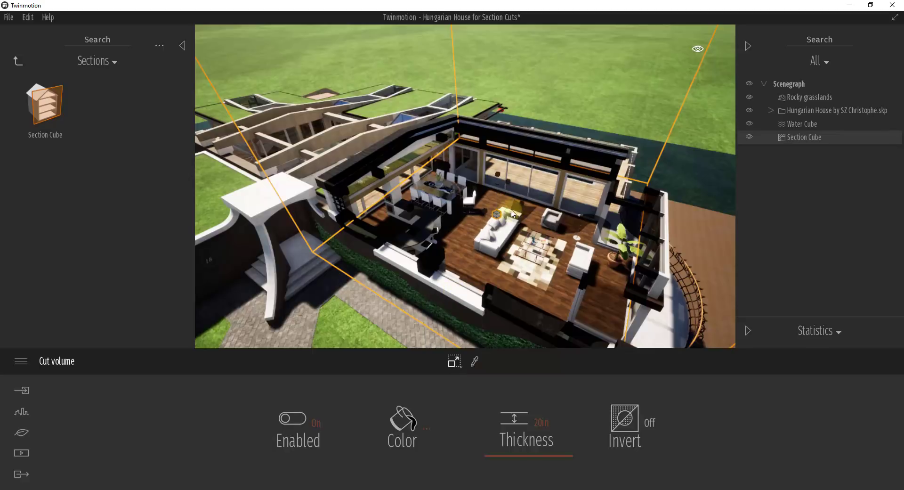
pyautogui.moveTo(524, 202); pyautogui.dragTo(735, 271)
pyautogui.press('s')
pyautogui.moveTo(536, 274); pyautogui.dragTo(536, 274, button='right')
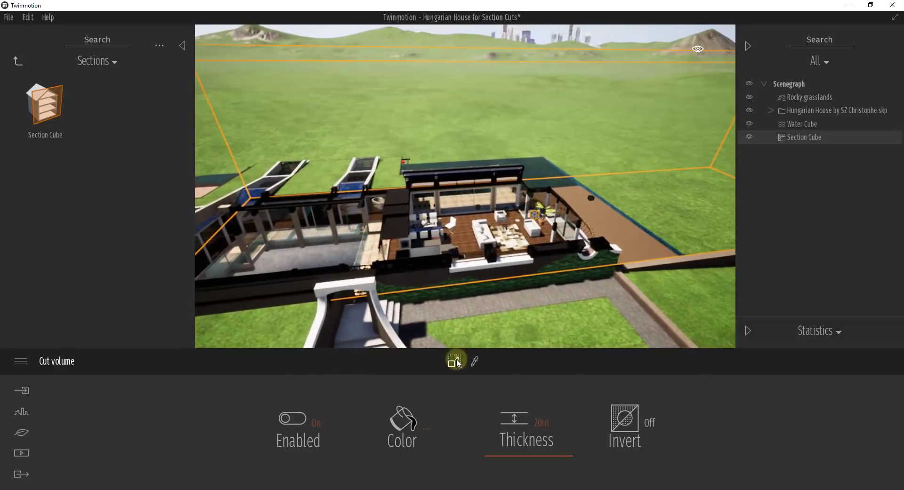
# - Move the section cube horizontally along the house so it is centred nearer the indoor pool courtyard
pyautogui.click(455, 361)
pyautogui.click(456, 380)
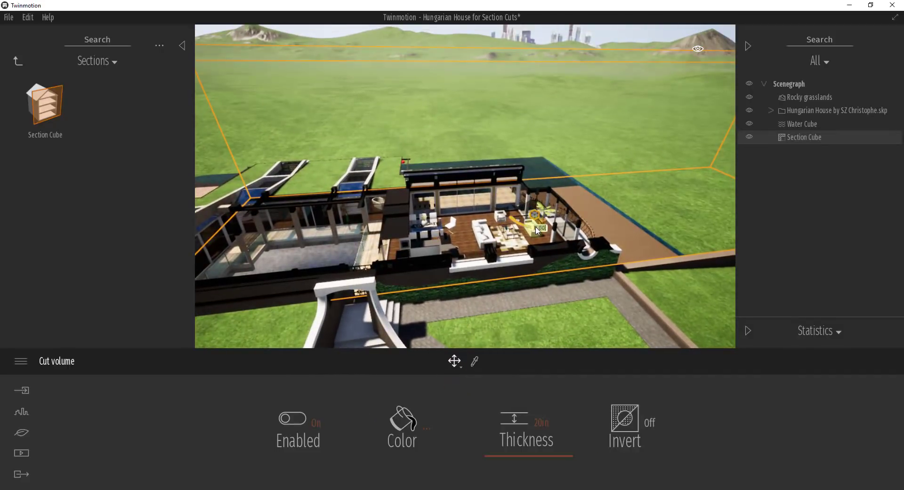
pyautogui.moveTo(499, 220); pyautogui.dragTo(437, 229)
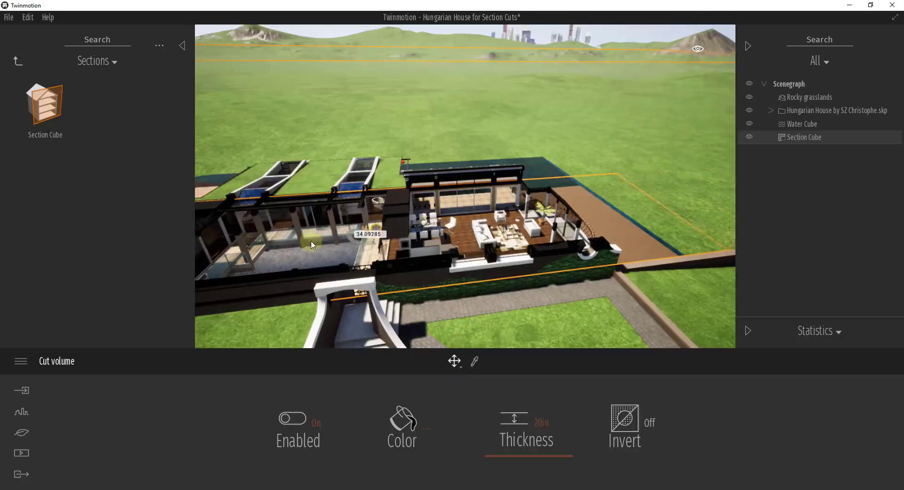
pyautogui.moveTo(282, 246); pyautogui.dragTo(351, 248, button='right')
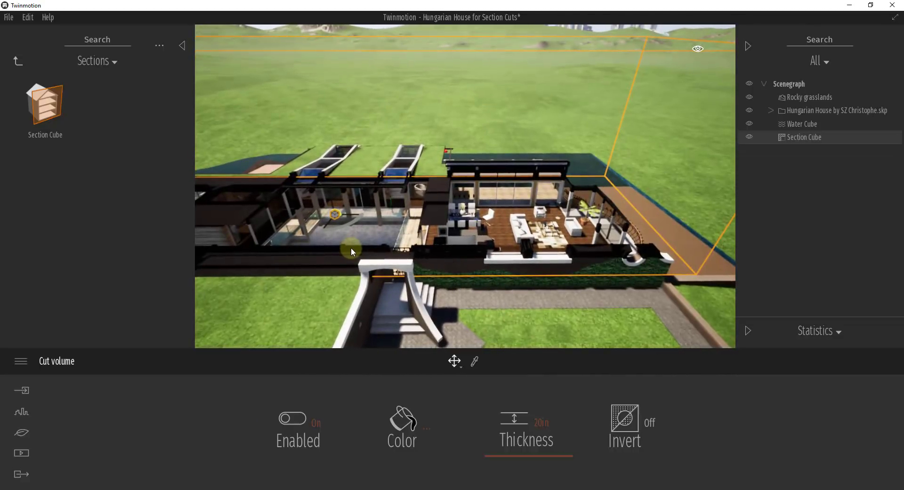
# - Scale the section cube further until it encloses the whole house, including the garage and rear pool terrace
pyautogui.press('Tab')
pyautogui.press('Tab')
pyautogui.moveTo(334, 215); pyautogui.dragTo(248, 272)
pyautogui.keyDown('shift'); pyautogui.moveTo(380, 259); pyautogui.dragTo(382, 259, button='middle'); pyautogui.keyUp('shift')
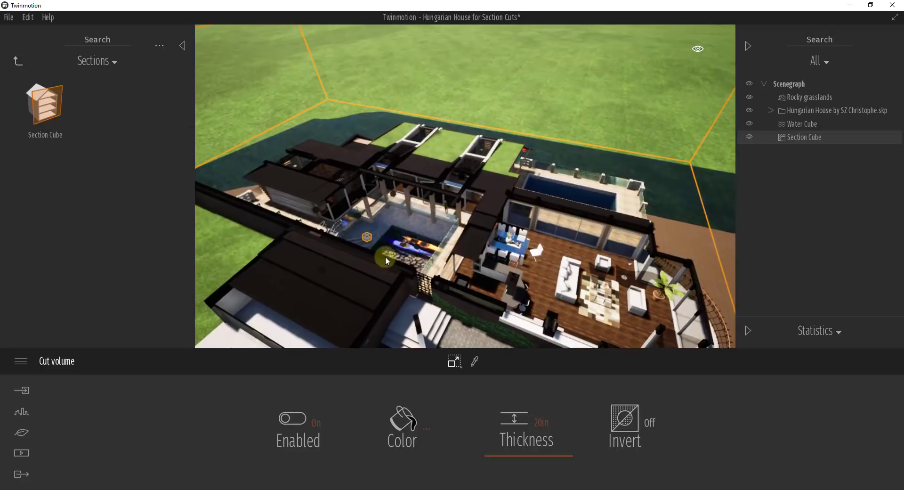
# - Lower the section cube to slice off all roofs and expose the ground-floor rooms of the whole house
pyautogui.press('Tab')
pyautogui.moveTo(364, 219); pyautogui.dragTo(372, 242)
pyautogui.keyDown('shift'); pyautogui.moveTo(372, 242); pyautogui.dragTo(467, 241, button='middle'); pyautogui.keyUp('shift')
pyautogui.moveTo(466, 241); pyautogui.dragTo(488, 248)
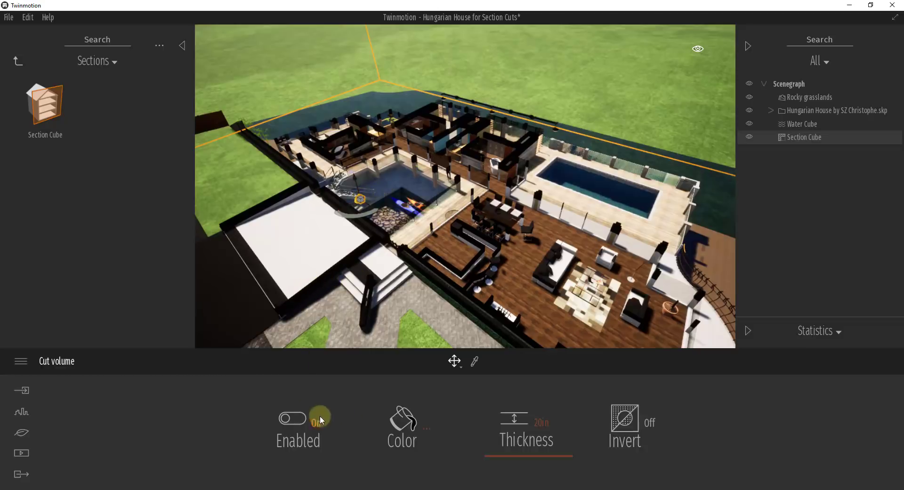
# - Disable and re-enable the section cube's cut through its Enabled setting to compare both states
pyautogui.click(307, 423)
pyautogui.click(309, 424)
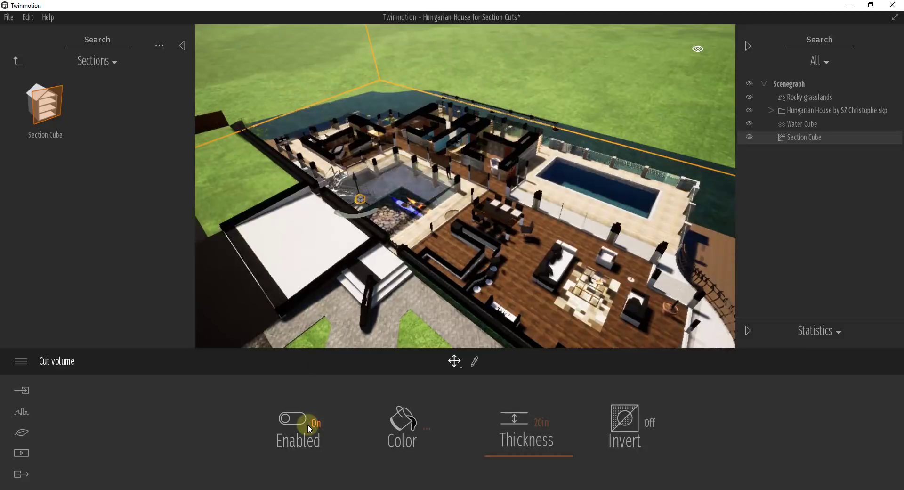
pyautogui.click(307, 424)
pyautogui.click(307, 424)
pyautogui.click(307, 424)
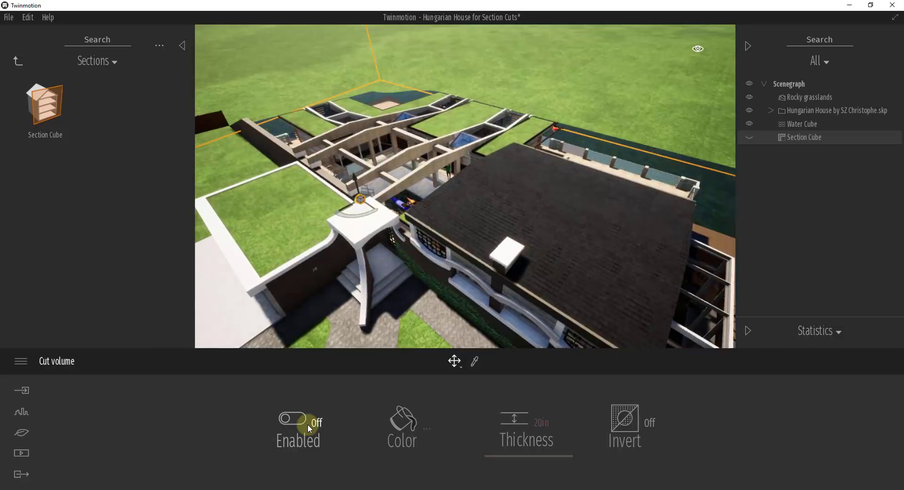
pyautogui.click(307, 424)
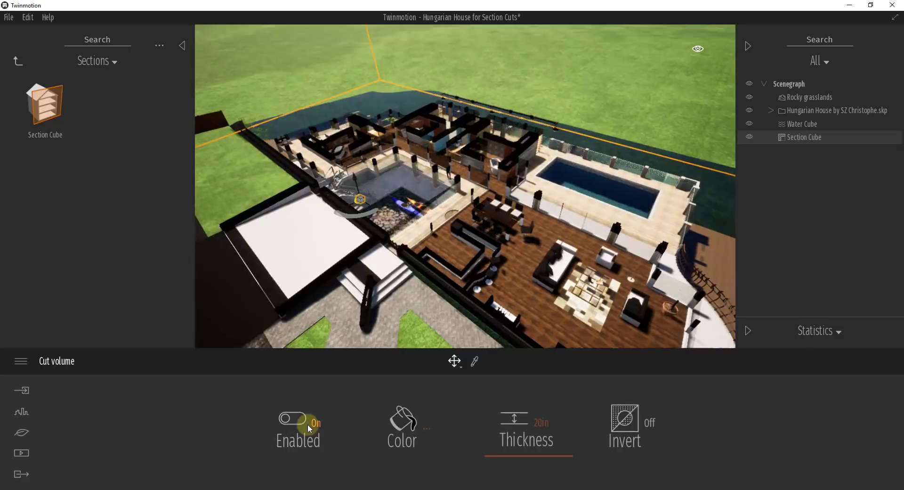
# - Hide and show the Section Cube through its scenegraph visibility to compare the cut and uncut house
pyautogui.click(748, 137)
pyautogui.click(748, 137)
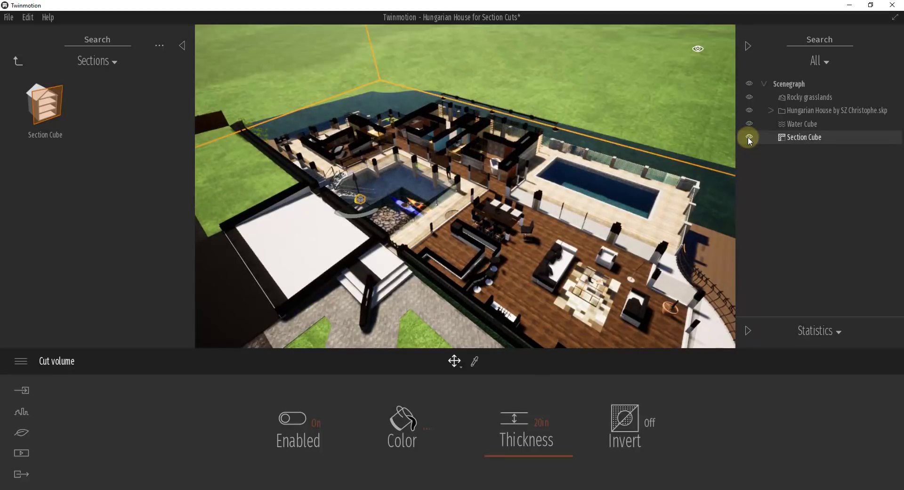
pyautogui.click(748, 138)
pyautogui.click(749, 137)
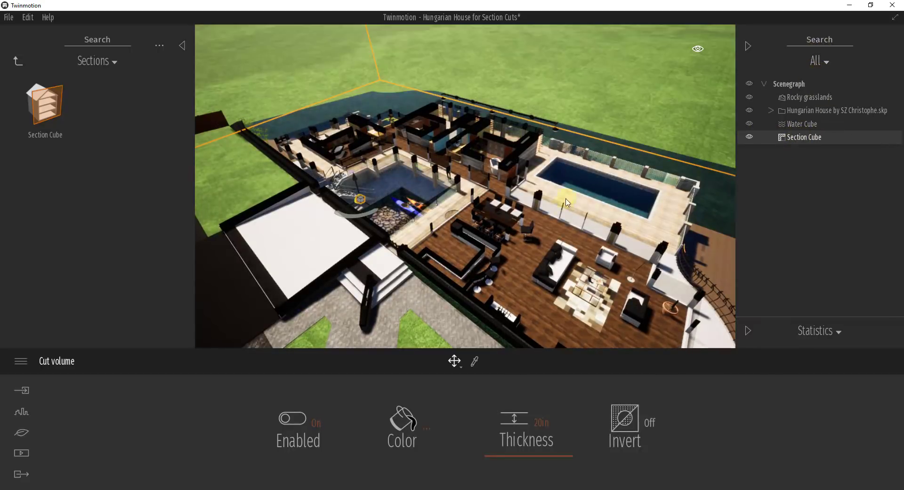
# - Try blue section fills, then set the section cube's cut color to light gray, hex B1B2B0
pyautogui.click(406, 421)
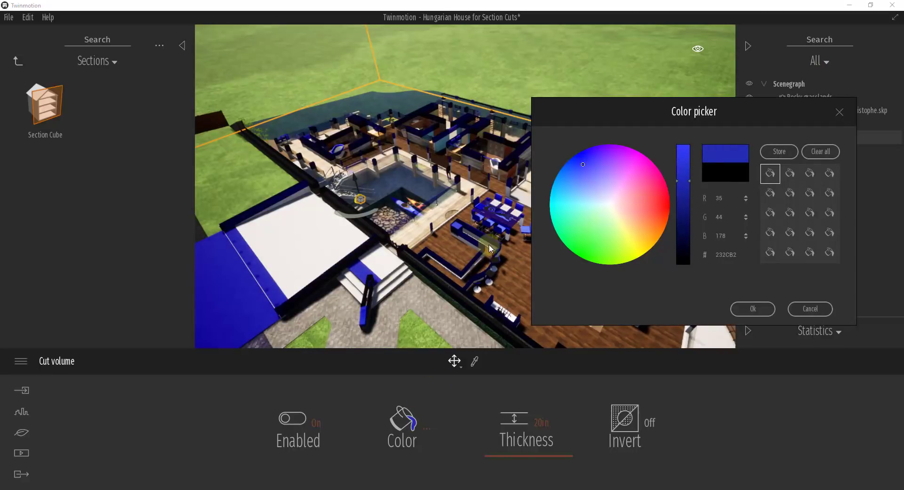
pyautogui.click(577, 177)
pyautogui.click(588, 167)
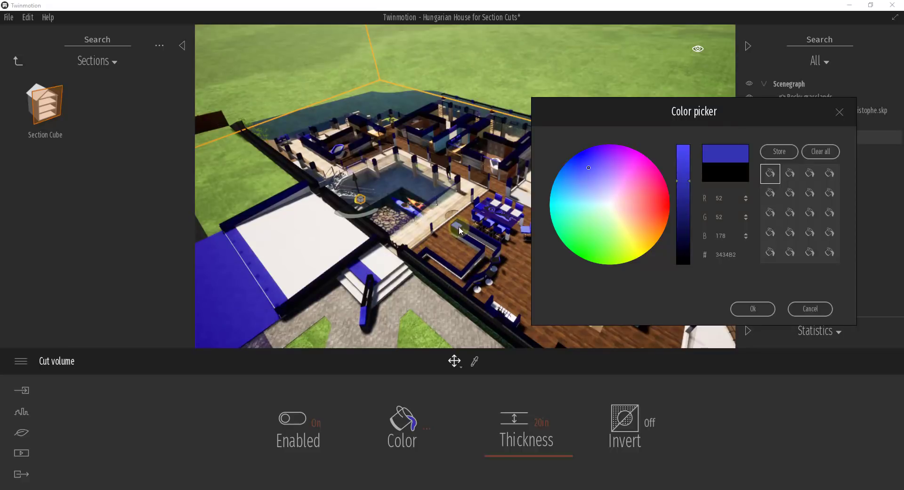
pyautogui.moveTo(605, 202)
pyautogui.mouseDown()
pyautogui.moveTo(582, 218)
pyautogui.moveTo(642, 238)
pyautogui.moveTo(642, 217)
pyautogui.moveTo(609, 209)
pyautogui.mouseUp()
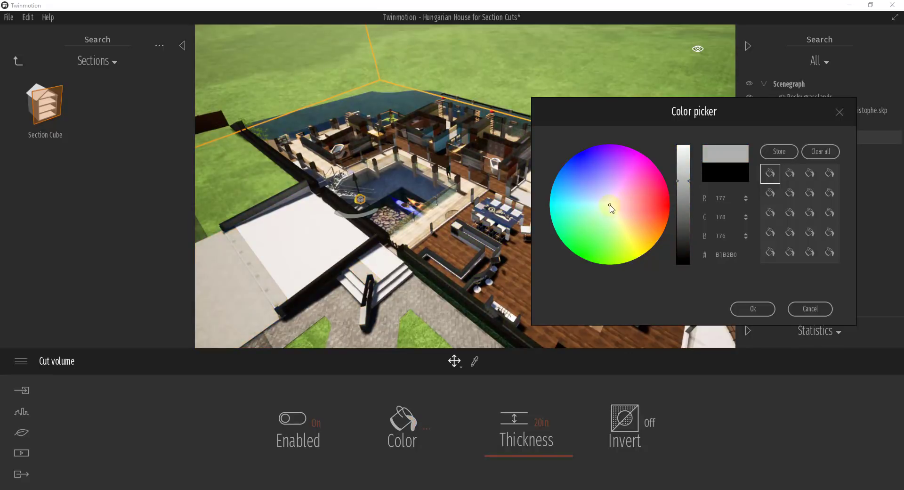
pyautogui.click(748, 310)
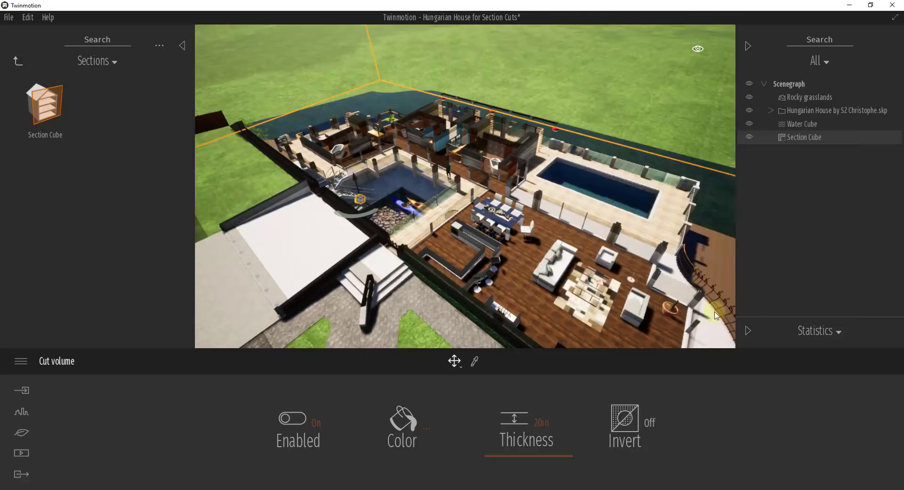
# - Reduce the section cube's cut thickness to 0 in
pyautogui.keyDown('shift'); pyautogui.moveTo(459, 232); pyautogui.dragTo(477, 298, button='middle'); pyautogui.keyUp('shift')
pyautogui.scroll(5, 492, 288)
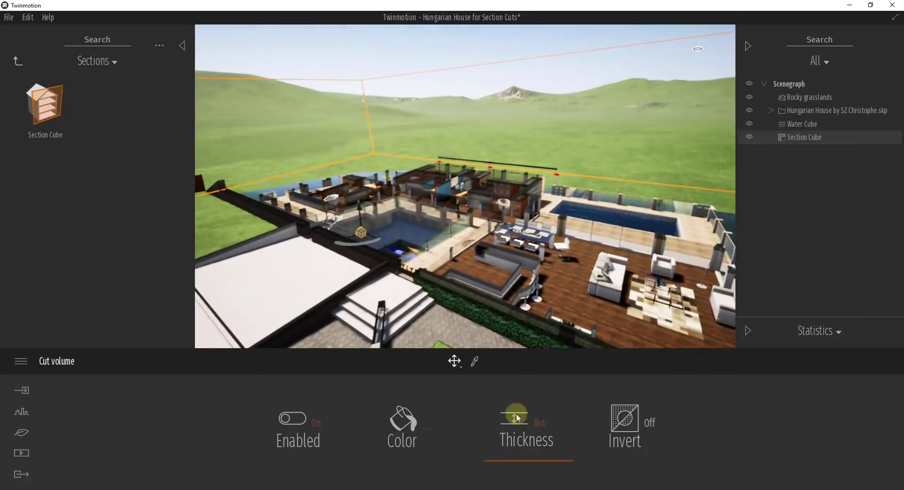
pyautogui.click(520, 459)
pyautogui.moveTo(520, 458)
pyautogui.mouseDown()
pyautogui.moveTo(528, 444)
pyautogui.moveTo(524, 465)
pyautogui.mouseUp()
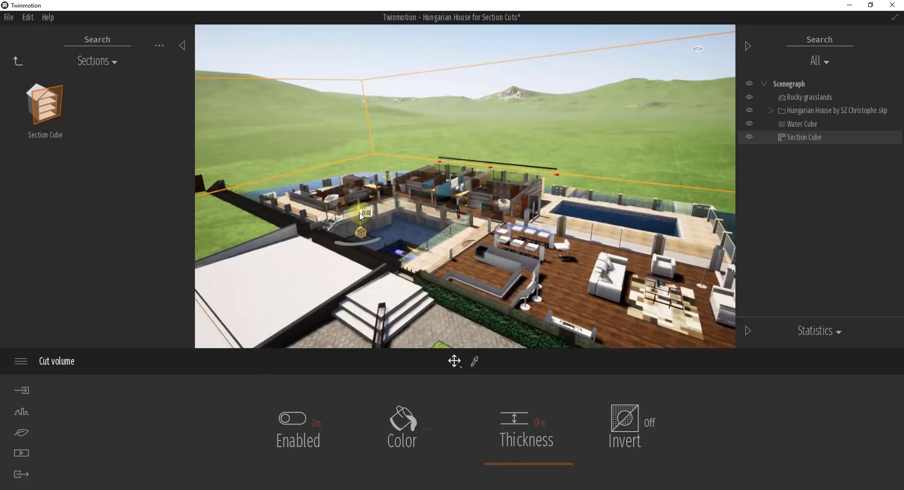
# - Raise the section cube to cut the walls higher, set its thickness to 35 in, and fine-tune its height
pyautogui.moveTo(360, 213); pyautogui.dragTo(360, 204)
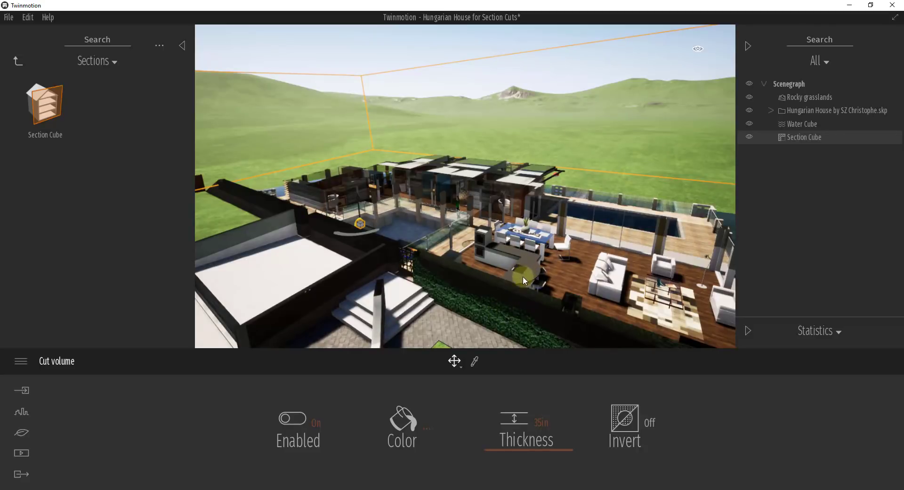
pyautogui.keyDown('shift'); pyautogui.moveTo(542, 288); pyautogui.dragTo(471, 230, button='middle'); pyautogui.keyUp('shift')
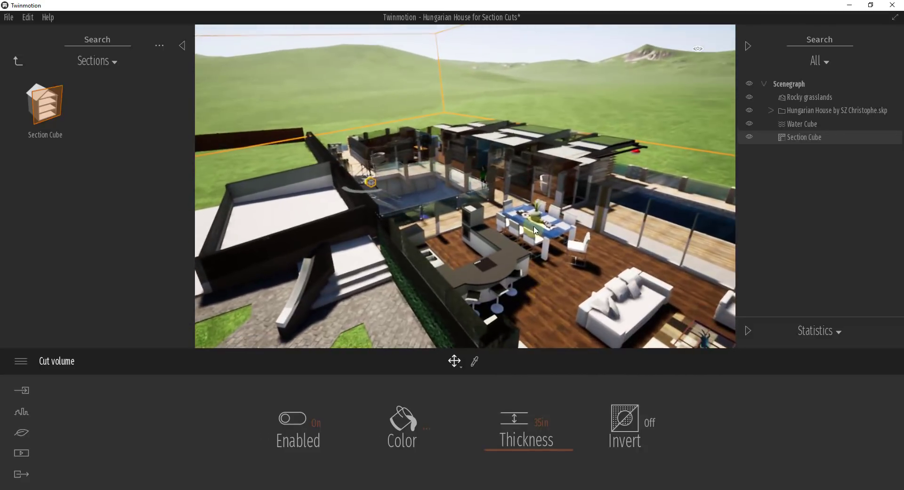
pyautogui.moveTo(371, 164); pyautogui.dragTo(436, 236)
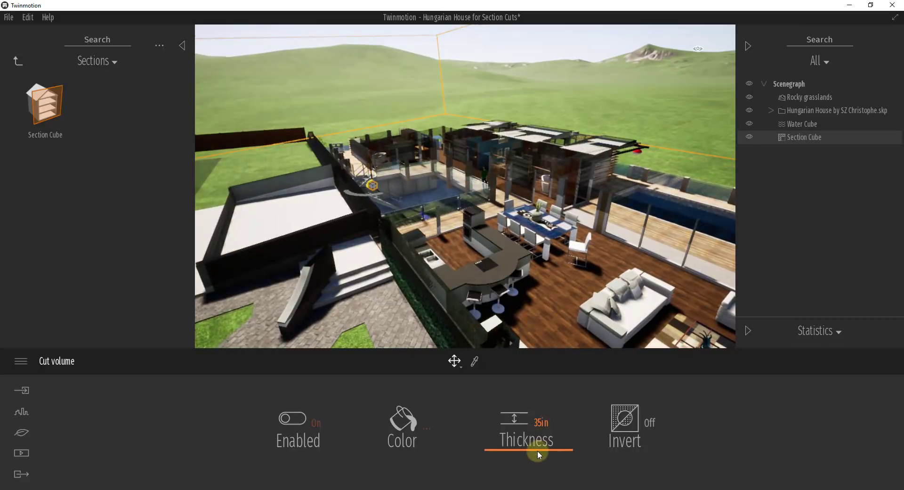
# - Set the section cube's thickness to 40 in and invert its cut, viewing the result from below
pyautogui.moveTo(537, 450)
pyautogui.mouseDown()
pyautogui.moveTo(541, 413)
pyautogui.moveTo(551, 449)
pyautogui.mouseUp()
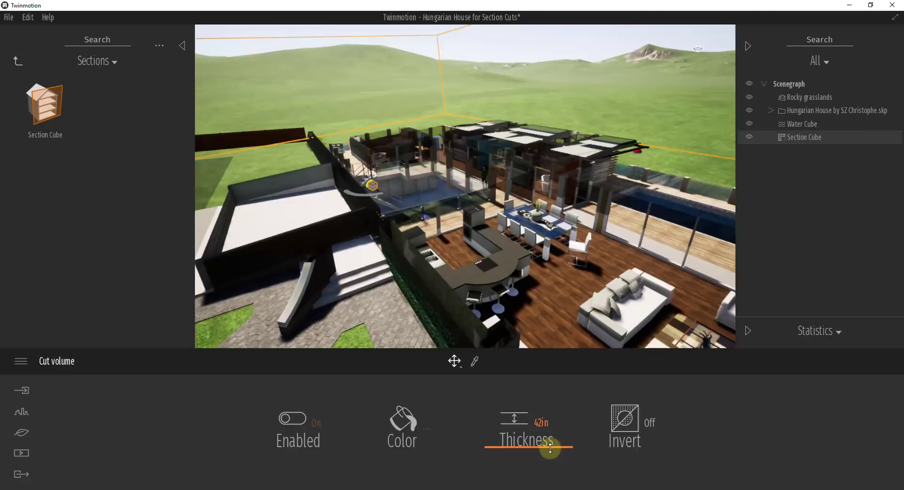
pyautogui.click(626, 418)
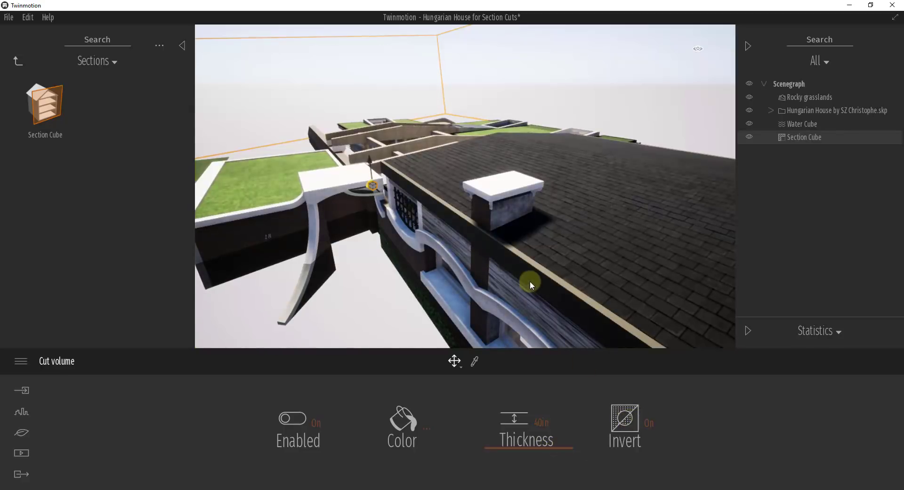
pyautogui.keyDown('shift'); pyautogui.moveTo(530, 281); pyautogui.dragTo(529, 281, button='middle'); pyautogui.keyUp('shift')
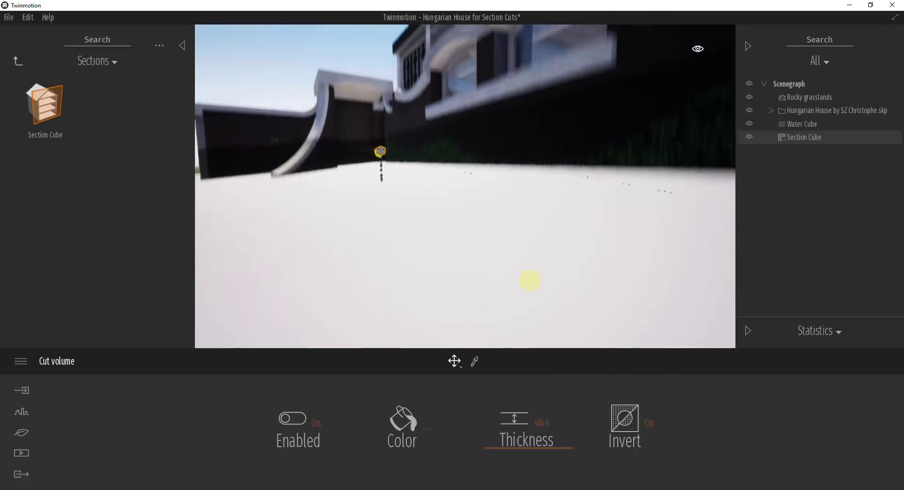
pyautogui.moveTo(529, 281); pyautogui.dragTo(529, 281)
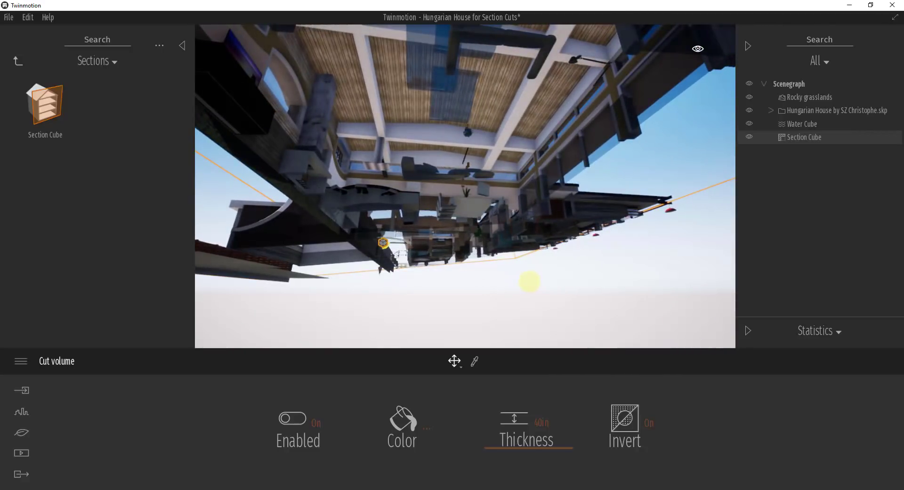
# - Toggle the cut inversion to compare both states of the house, ending with Invert off
pyautogui.click(631, 428)
pyautogui.click(631, 428)
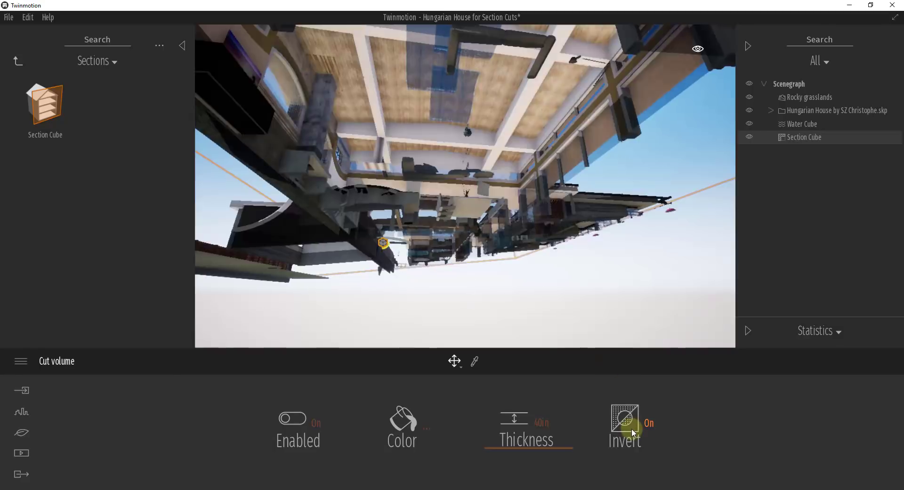
pyautogui.press('a')
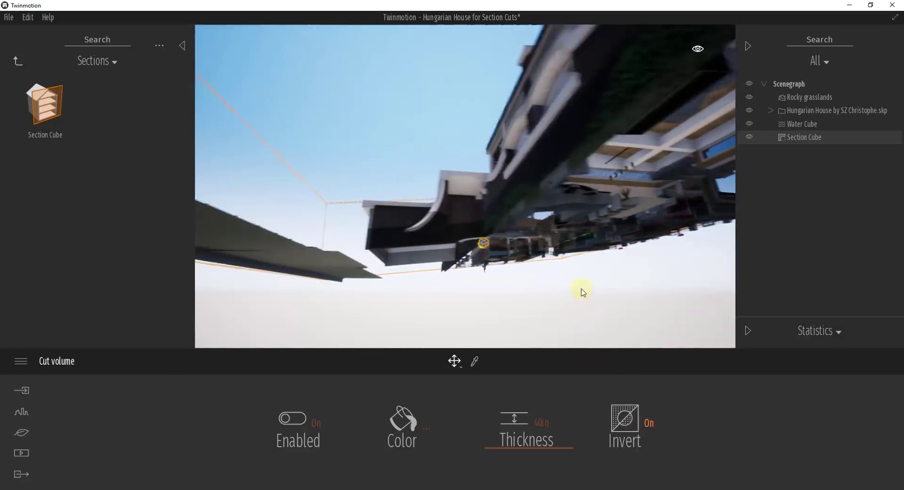
pyautogui.moveTo(581, 287); pyautogui.dragTo(581, 287, button='right')
pyautogui.moveTo(581, 286); pyautogui.dragTo(567, 186)
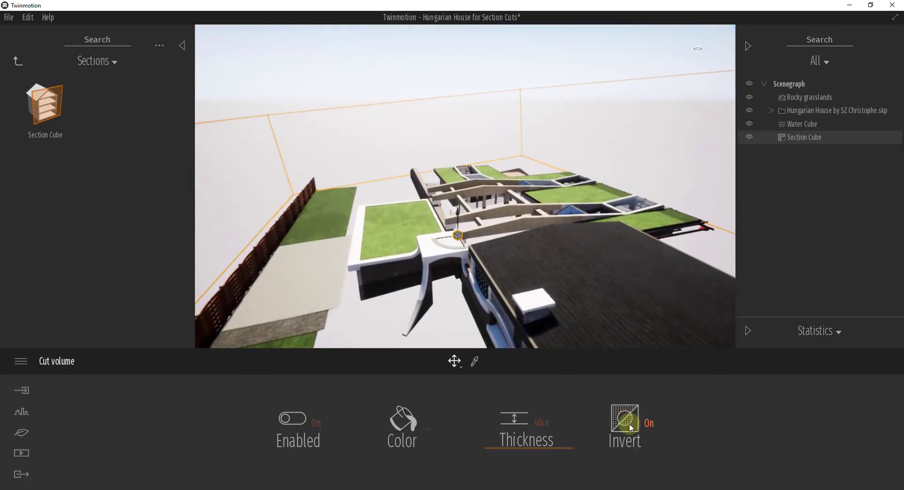
pyautogui.click(626, 417)
pyautogui.moveTo(502, 253); pyautogui.dragTo(503, 252)
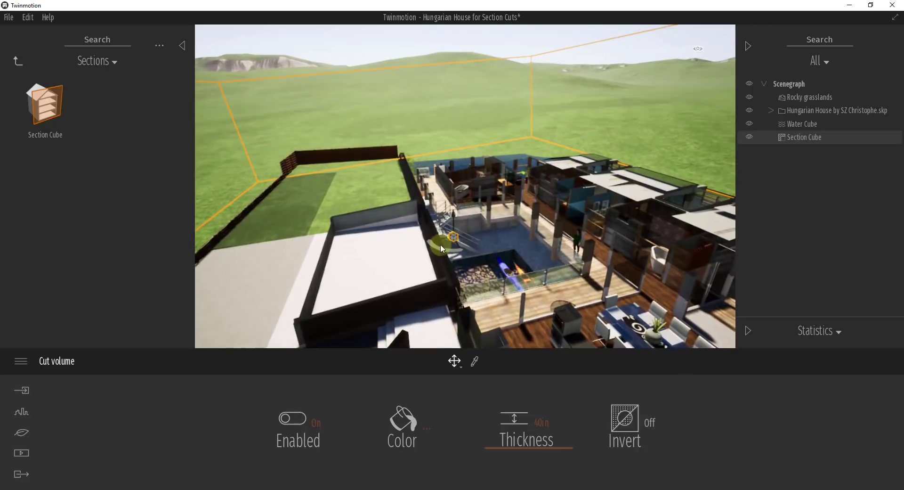
# - Try rotating the section cube to tilt the cut through the house
pyautogui.click(455, 362)
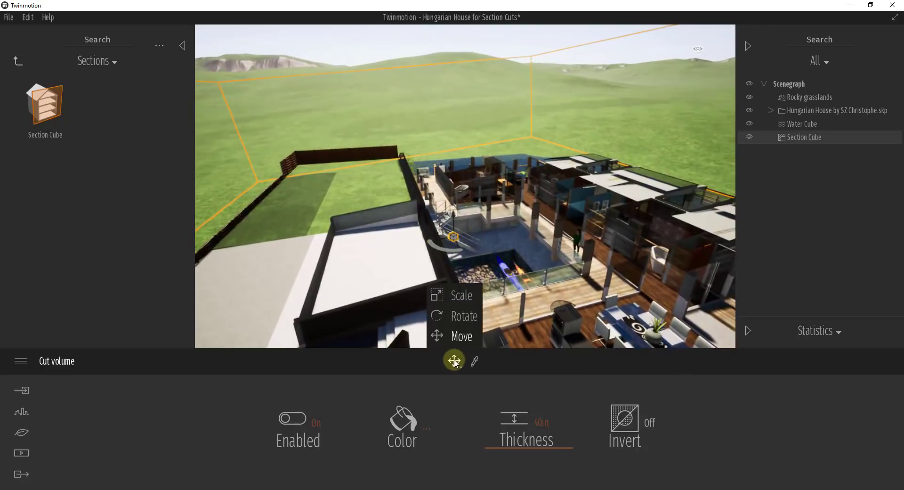
pyautogui.click(454, 315)
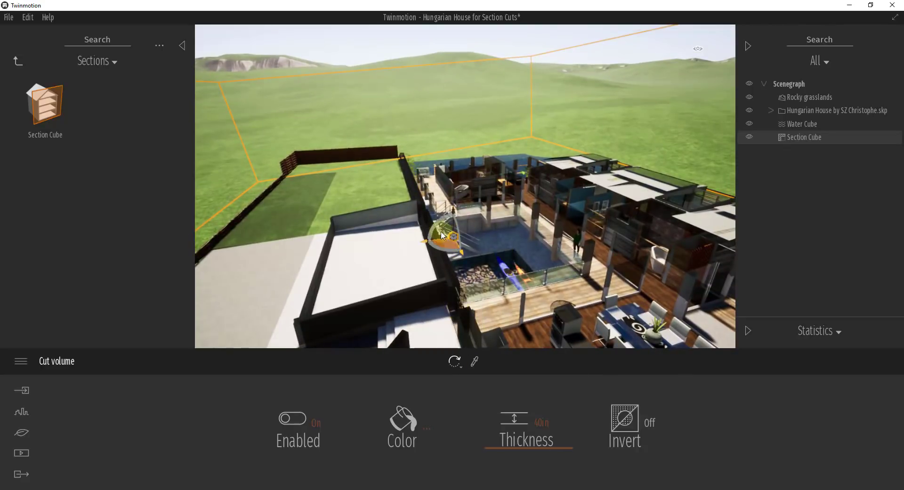
pyautogui.moveTo(437, 218)
pyautogui.mouseDown()
pyautogui.moveTo(442, 207)
pyautogui.moveTo(496, 202)
pyautogui.moveTo(414, 211)
pyautogui.moveTo(472, 196)
pyautogui.moveTo(508, 203)
pyautogui.moveTo(423, 216)
pyautogui.mouseUp()
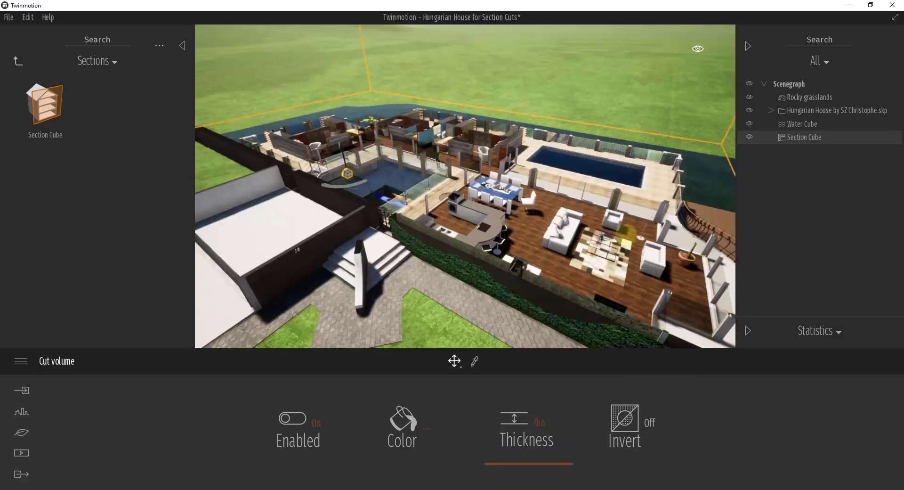
# - Place a second Section Cube, hide the first one, and move the new cube into the house's roof
pyautogui.keyDown('shift'); pyautogui.moveTo(634, 236); pyautogui.dragTo(521, 196, button='middle'); pyautogui.keyUp('shift')
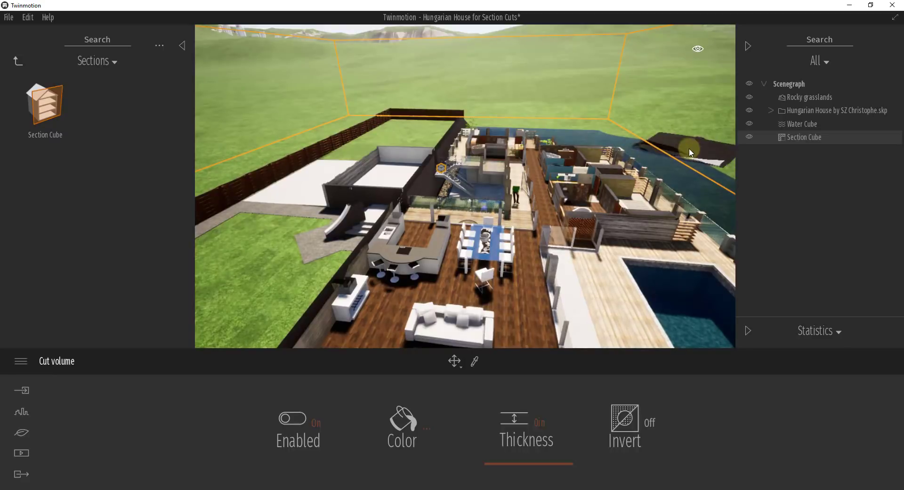
pyautogui.moveTo(691, 152); pyautogui.dragTo(692, 149)
pyautogui.click(753, 139)
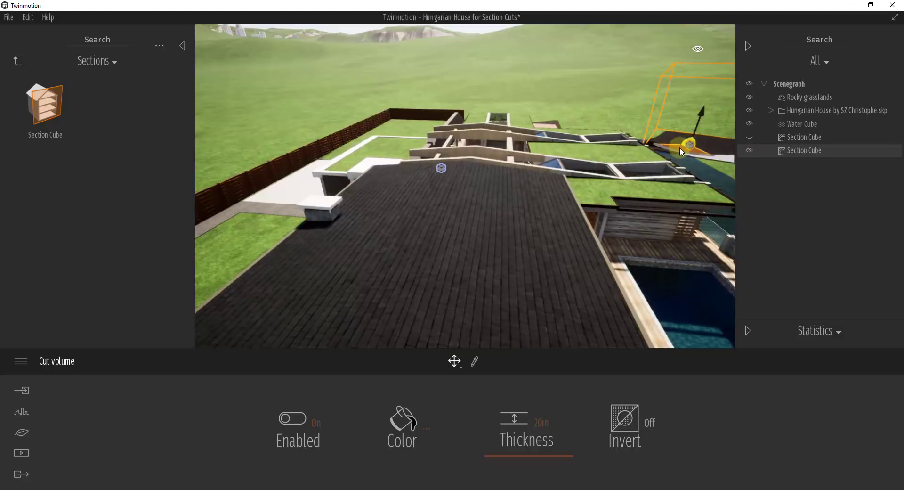
pyautogui.moveTo(679, 147); pyautogui.dragTo(440, 293)
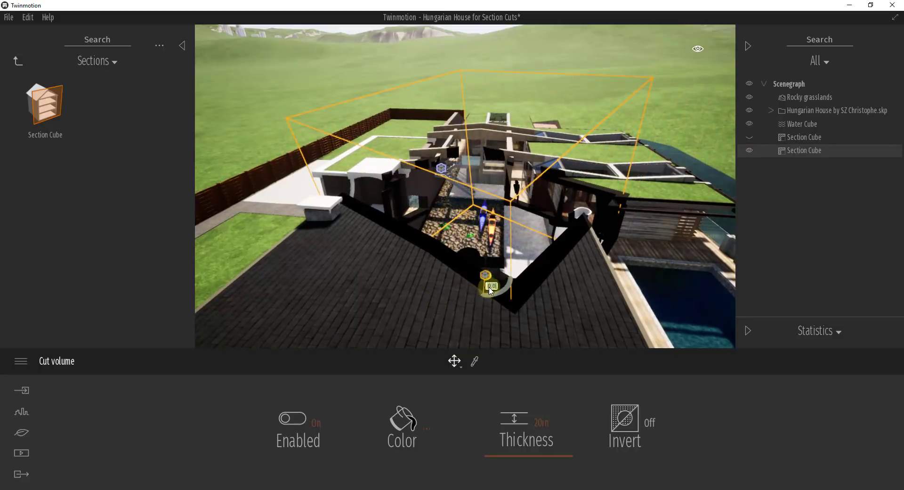
pyautogui.moveTo(503, 295); pyautogui.dragTo(468, 306)
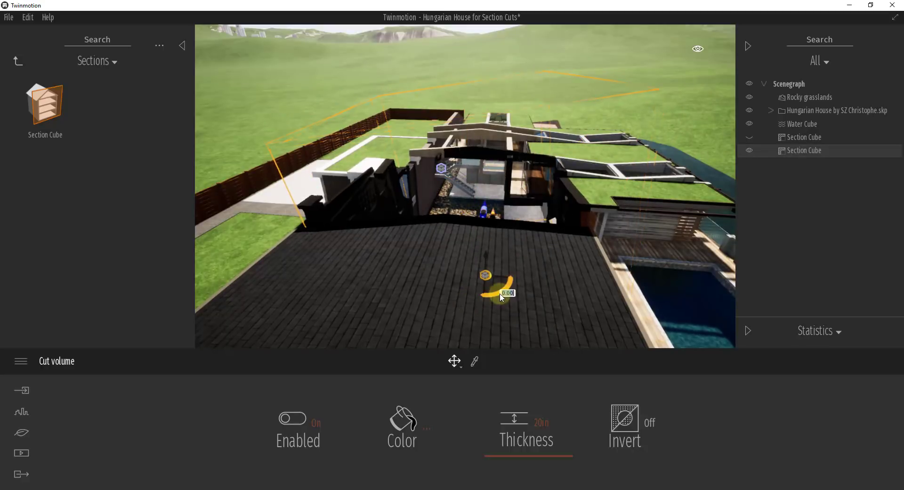
pyautogui.keyDown('shift'); pyautogui.moveTo(505, 293); pyautogui.dragTo(494, 273, button='middle'); pyautogui.keyUp('shift')
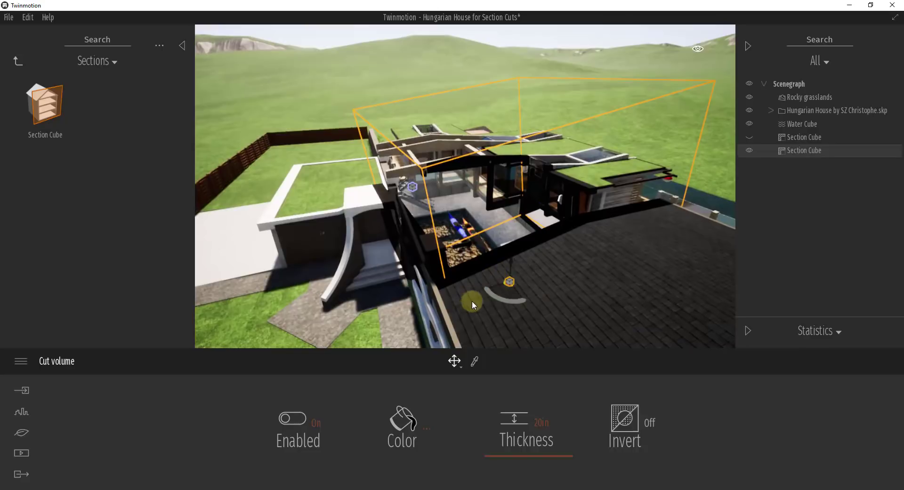
# - Move the second section cube toward the middle of the house and scale it up to cover the whole building
pyautogui.press('space')
pyautogui.moveTo(490, 277); pyautogui.dragTo(490, 273)
pyautogui.moveTo(538, 287); pyautogui.dragTo(564, 309)
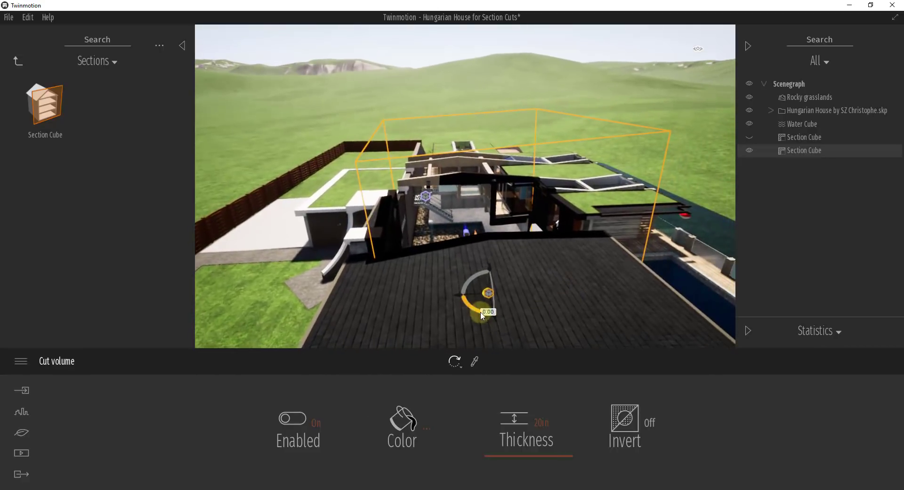
pyautogui.keyDown('shift'); pyautogui.moveTo(481, 313); pyautogui.dragTo(527, 219, button='middle'); pyautogui.keyUp('shift')
pyautogui.press('space')
pyautogui.press('space')
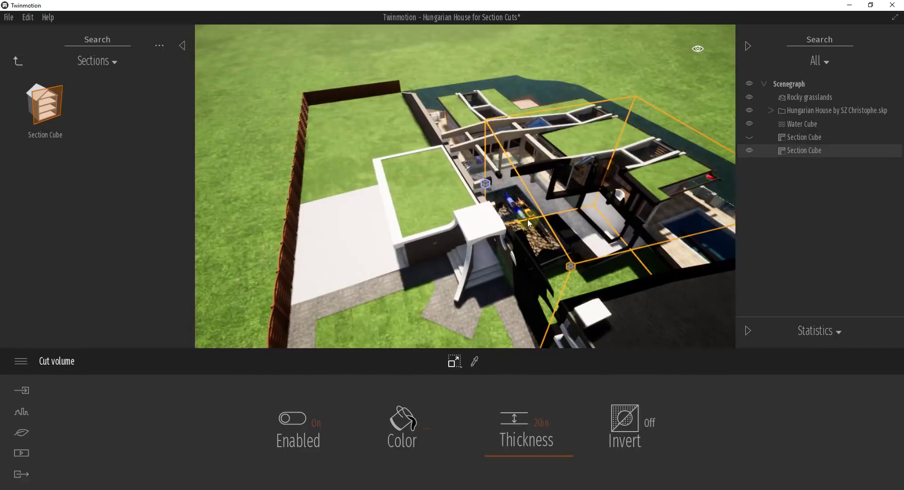
pyautogui.press('space')
pyautogui.press('space')
pyautogui.press('space')
pyautogui.moveTo(571, 267); pyautogui.dragTo(671, 199)
pyautogui.moveTo(600, 190); pyautogui.dragTo(529, 147)
pyautogui.keyDown('shift'); pyautogui.moveTo(546, 198); pyautogui.dragTo(565, 225, button='middle'); pyautogui.keyUp('shift')
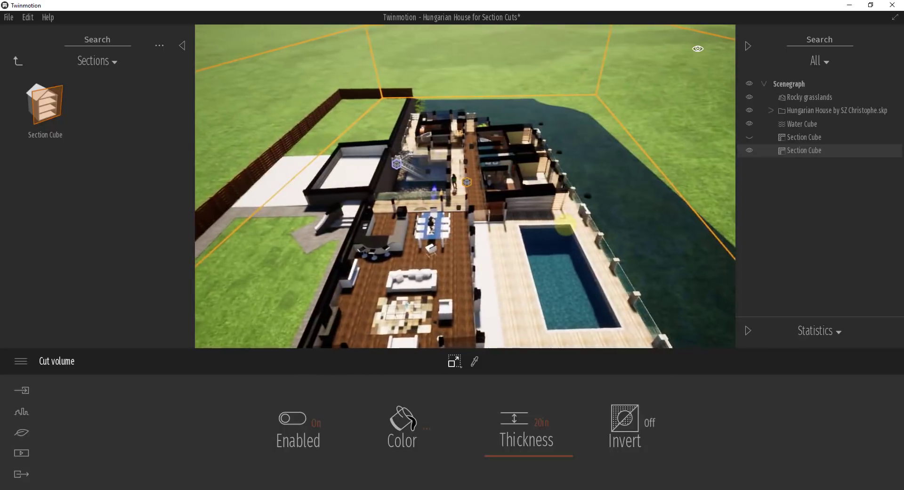
# - Rotate the second section cube 90 degrees about a horizontal axis to cut the house vertically
pyautogui.click(444, 182)
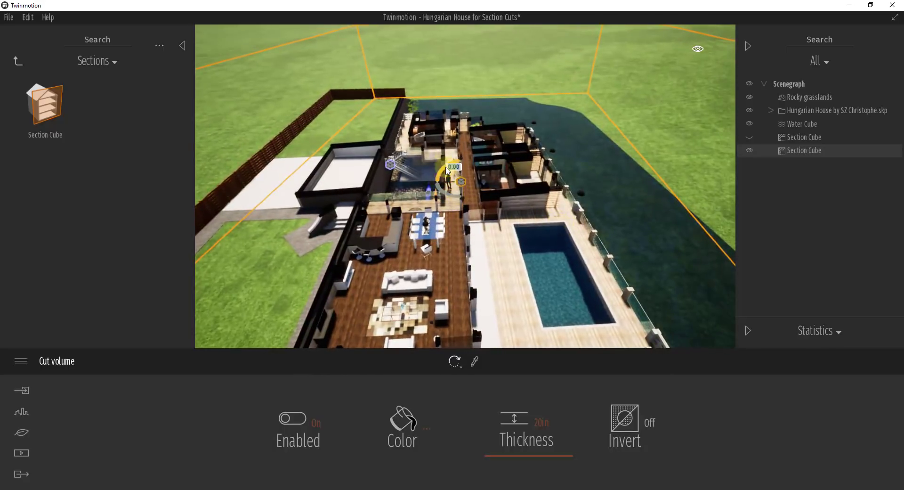
pyautogui.write('90')
pyautogui.press('Return')
pyautogui.moveTo(550, 247); pyautogui.dragTo(554, 247)
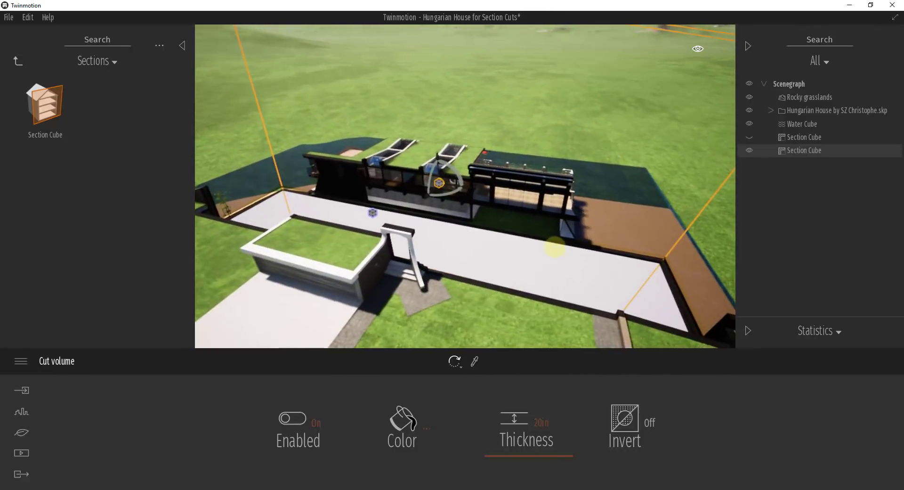
# - Set the second section cube's thickness to 8 in and stretch it outward away from the house
pyautogui.moveTo(512, 457)
pyautogui.mouseDown()
pyautogui.moveTo(522, 438)
pyautogui.moveTo(515, 460)
pyautogui.mouseUp()
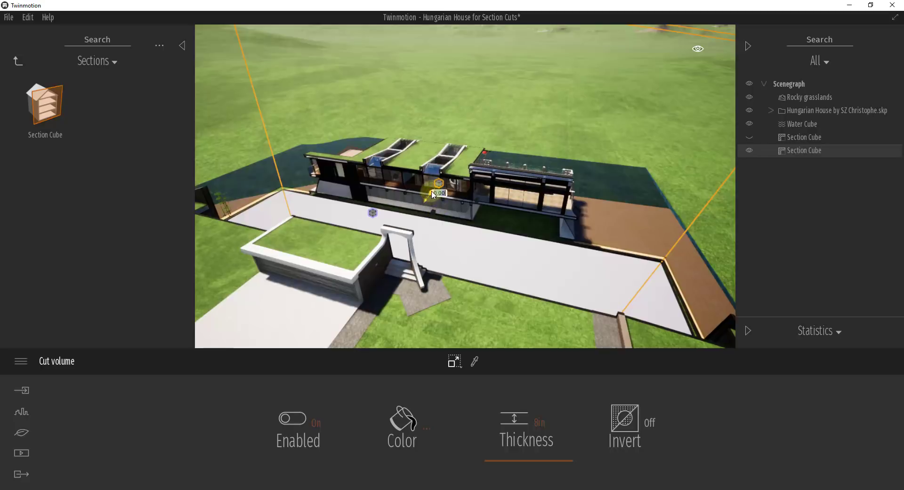
pyautogui.moveTo(429, 194); pyautogui.dragTo(413, 209)
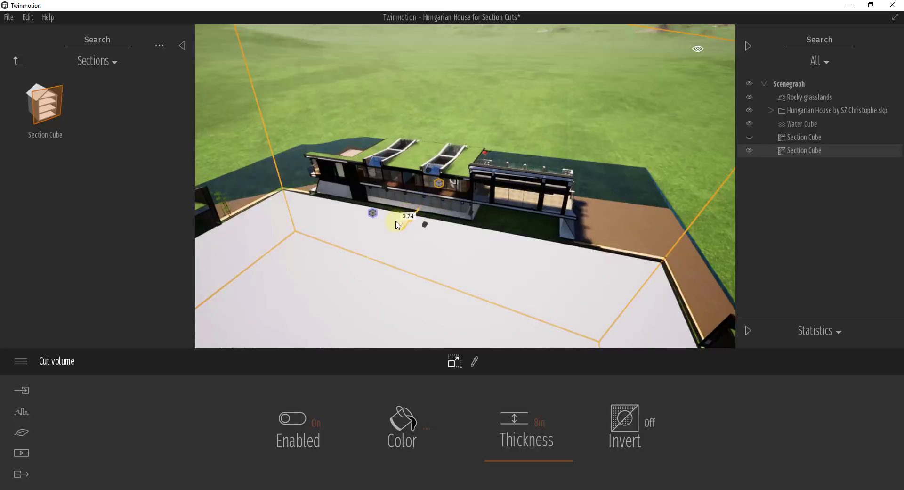
pyautogui.scroll(-5, 425, 229)
pyautogui.keyDown('shift'); pyautogui.moveTo(425, 229); pyautogui.dragTo(428, 229, button='middle'); pyautogui.keyUp('shift')
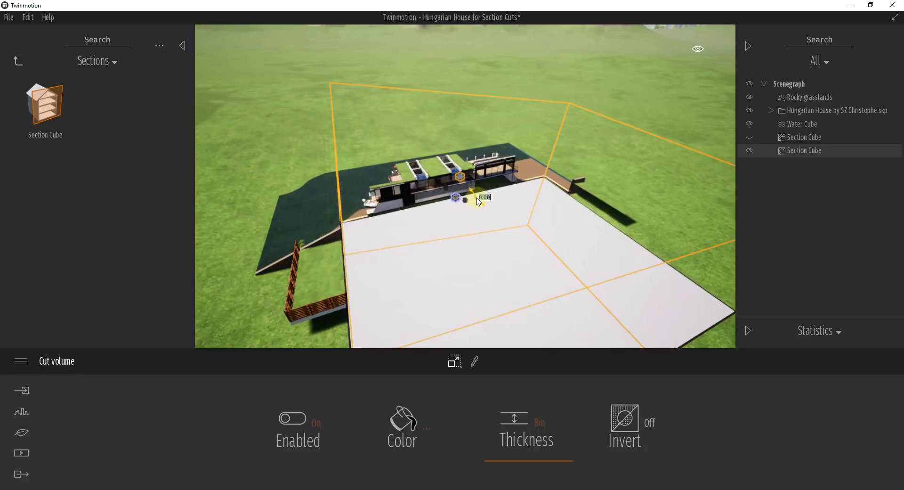
# - Shift and stretch the second section cube along the length of the house
pyautogui.click(454, 361)
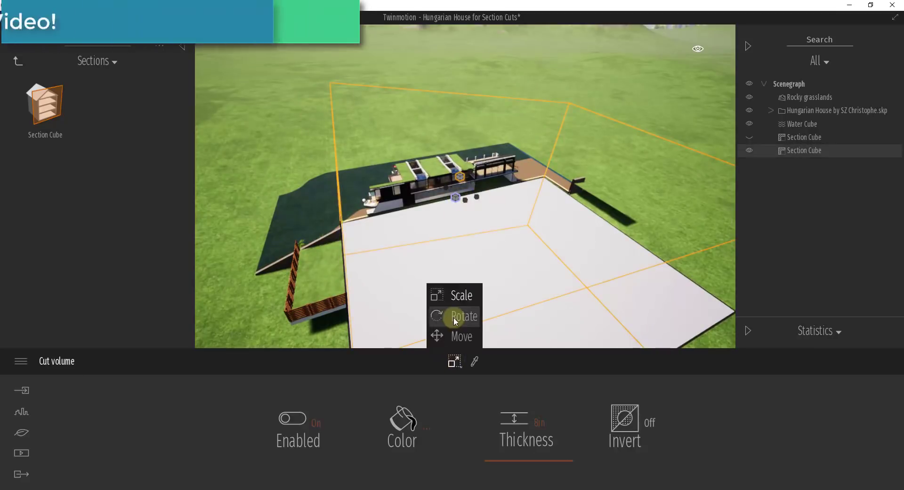
pyautogui.click(455, 316)
pyautogui.moveTo(445, 174); pyautogui.dragTo(301, 233)
pyautogui.press('Tab')
pyautogui.scroll(3, 458, 249)
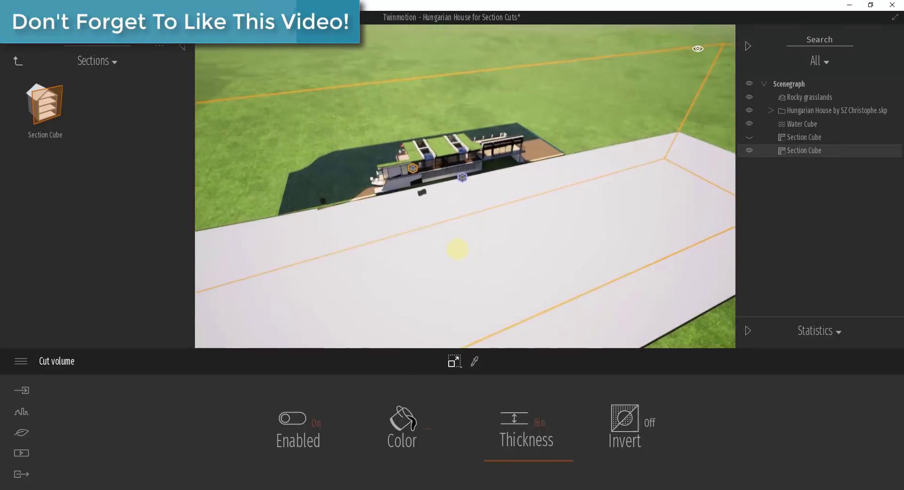
# - Invert the second section cube's cut to show the vertical section of the house
pyautogui.scroll(3, 458, 243)
pyautogui.keyDown('shift'); pyautogui.moveTo(457, 243); pyautogui.dragTo(457, 248, button='middle'); pyautogui.keyUp('shift')
pyautogui.click(625, 423)
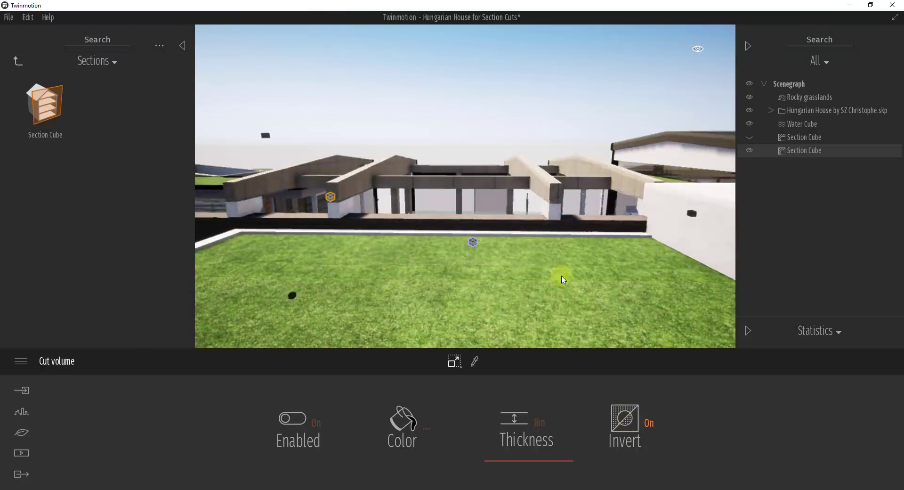
pyautogui.moveTo(560, 271); pyautogui.dragTo(544, 240)
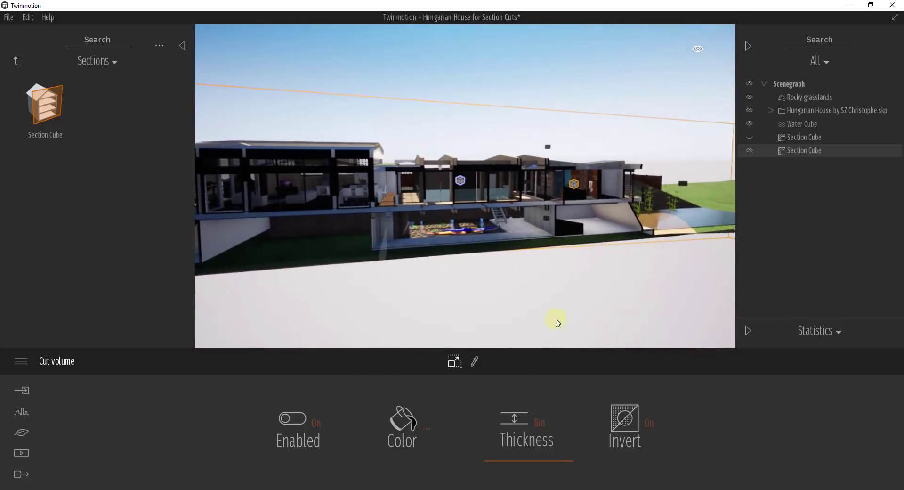
# - Move the second section cube horizontally to section through the living room and courtyard, and deselect it
pyautogui.click(455, 361)
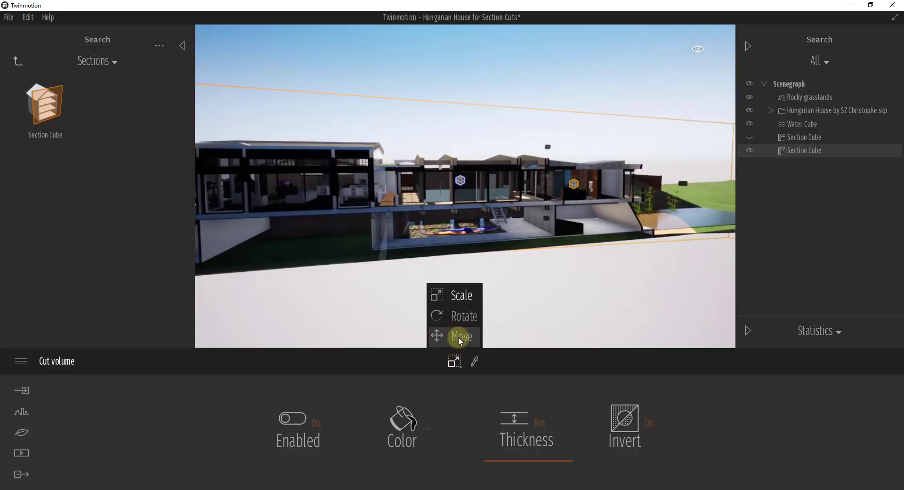
pyautogui.click(458, 337)
pyautogui.moveTo(566, 249); pyautogui.dragTo(568, 256, button='middle')
pyautogui.moveTo(565, 233); pyautogui.dragTo(570, 232)
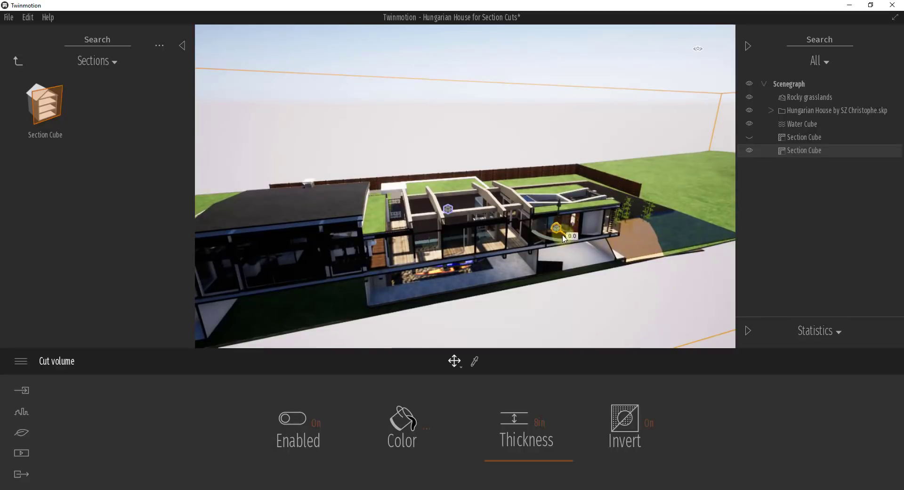
pyautogui.moveTo(564, 239); pyautogui.dragTo(545, 222)
pyautogui.moveTo(540, 259)
pyautogui.keyDown('shift'); pyautogui.mouseDown(button='middle')
pyautogui.moveTo(549, 259)
pyautogui.moveTo(542, 260)
pyautogui.mouseUp(button='middle'); pyautogui.keyUp('shift')
pyautogui.click(515, 104)
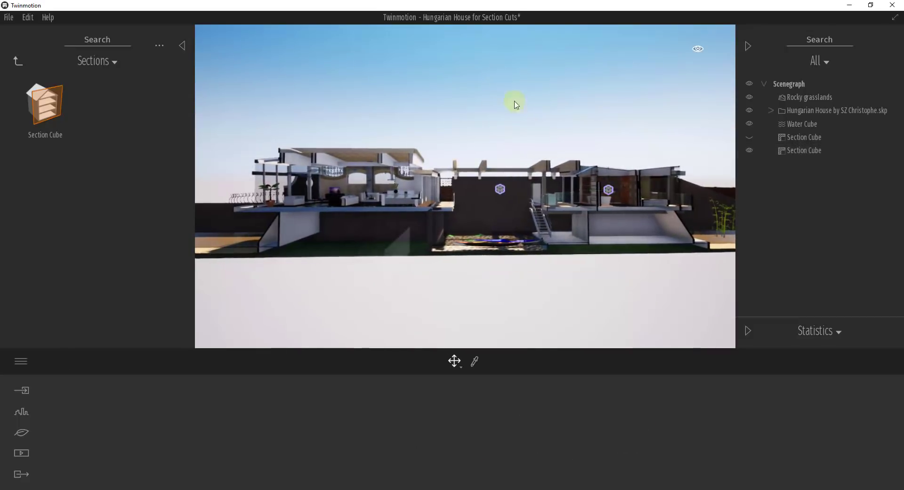
# - Toggle the visibility of each Section Cube in the scenegraph to compare the horizontal and vertical cuts
pyautogui.click(748, 136)
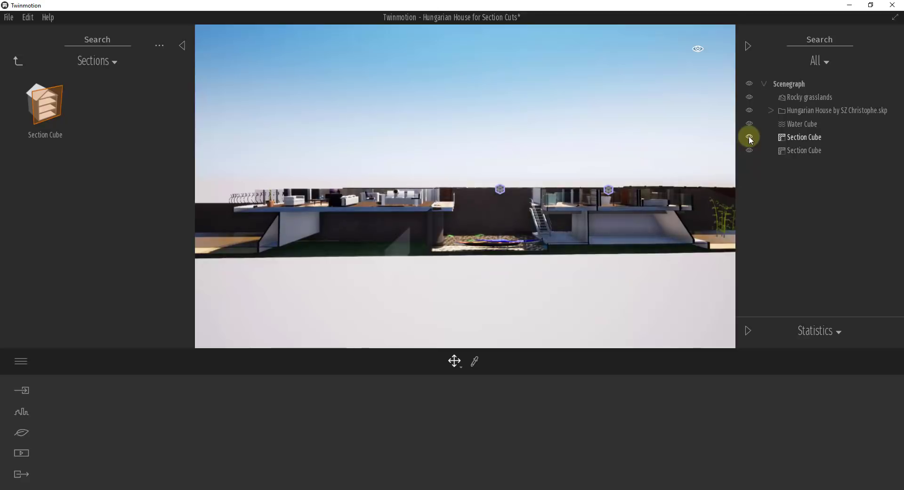
pyautogui.click(748, 137)
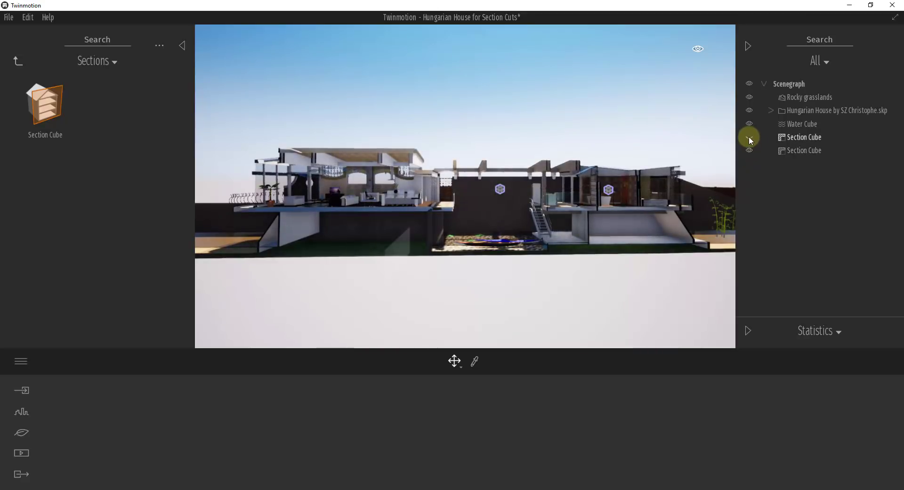
pyautogui.click(749, 151)
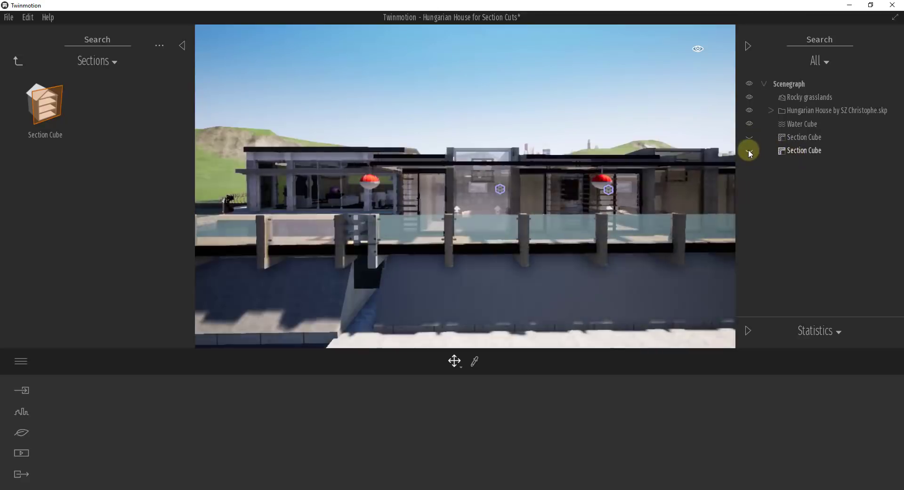
pyautogui.click(748, 150)
# - Rename the section cube that makes the vertical cut to Front Elevation in the scenegraph
pyautogui.click(797, 151)
pyautogui.rightClick(797, 153)
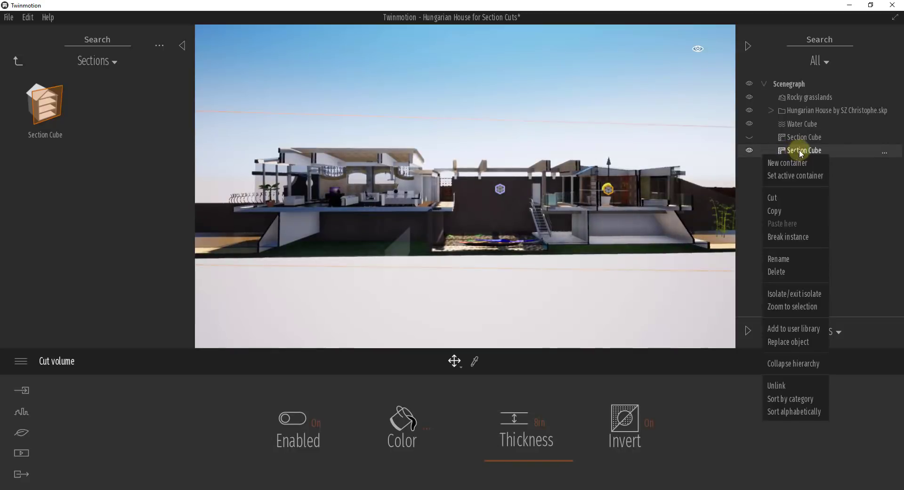
pyautogui.click(790, 258)
pyautogui.write('Fron')
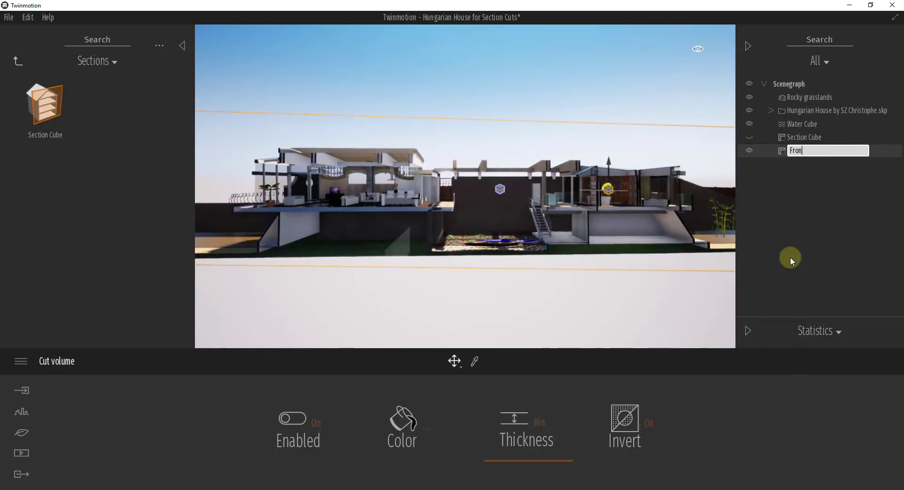
pyautogui.write('t Elevation')
pyautogui.press('Return')
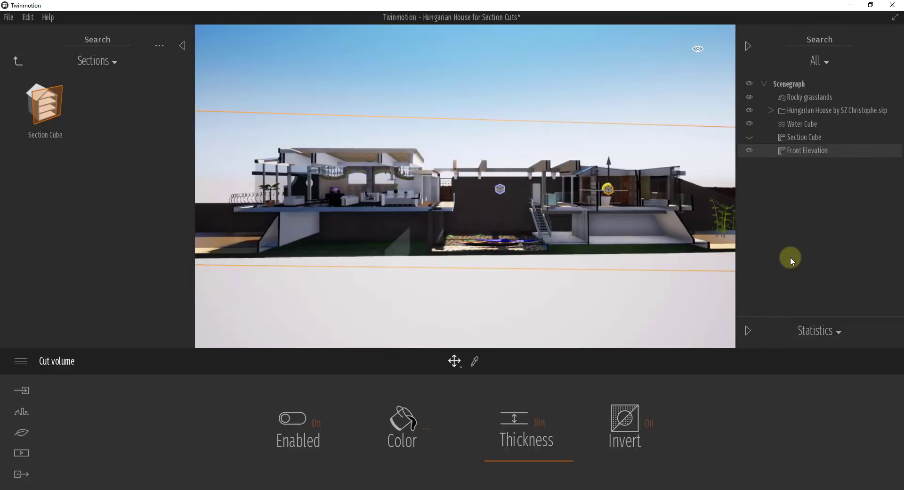
# - Rename the hidden section cube that makes the horizontal cut to Plan View
pyautogui.rightClick(803, 141)
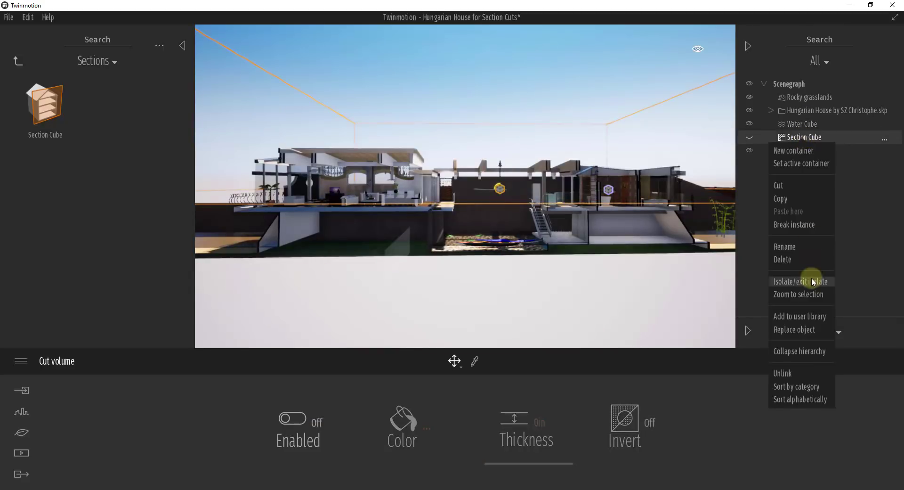
pyautogui.write('Plan View')
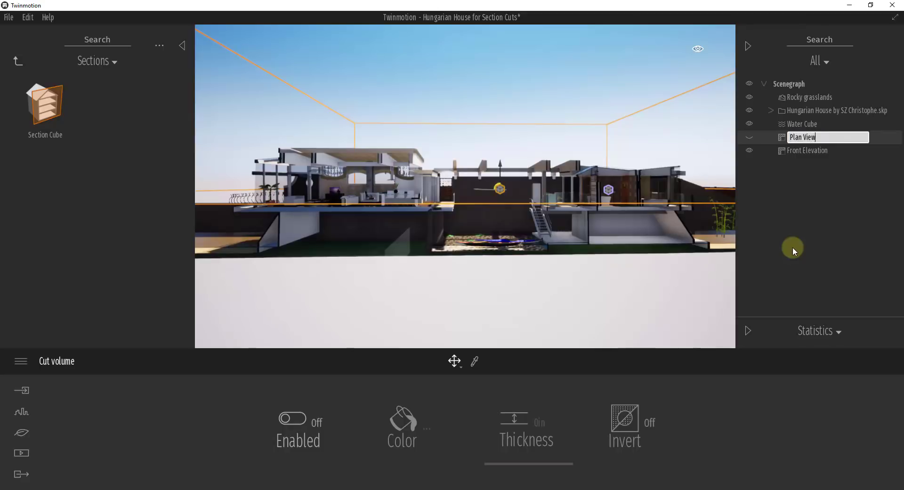
pyautogui.press('Return')
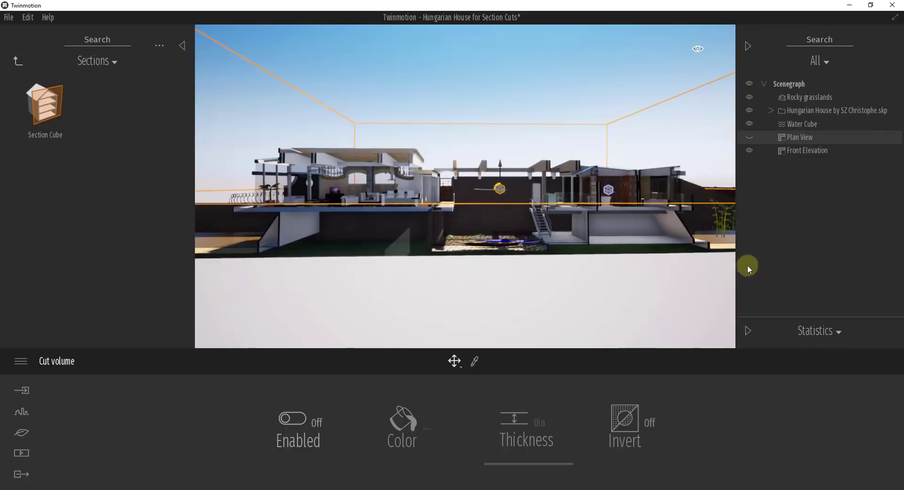
# - Create a media image of the front section view, open its settings, and return to the image list
pyautogui.moveTo(406, 275); pyautogui.dragTo(414, 276, button='right')
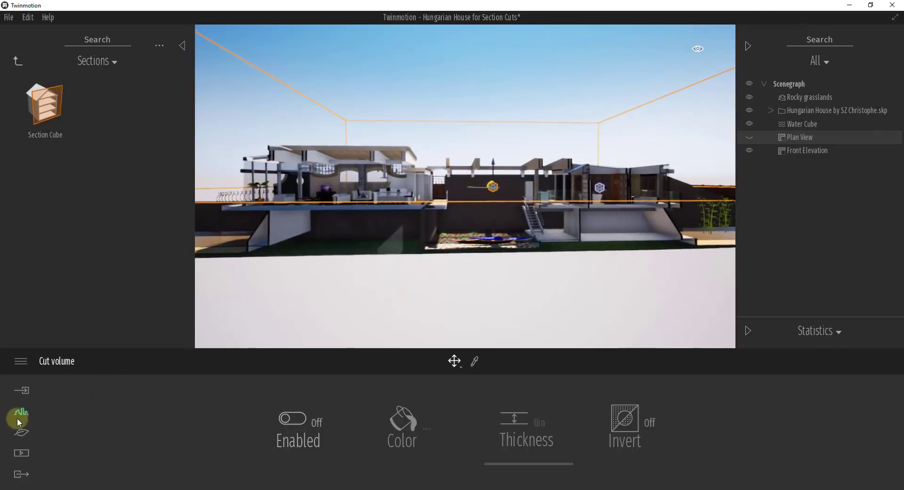
pyautogui.click(21, 452)
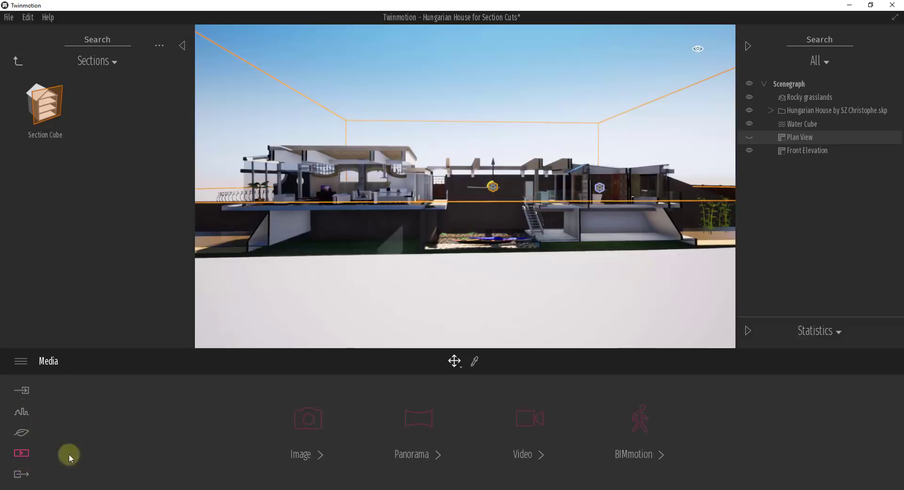
pyautogui.click(306, 418)
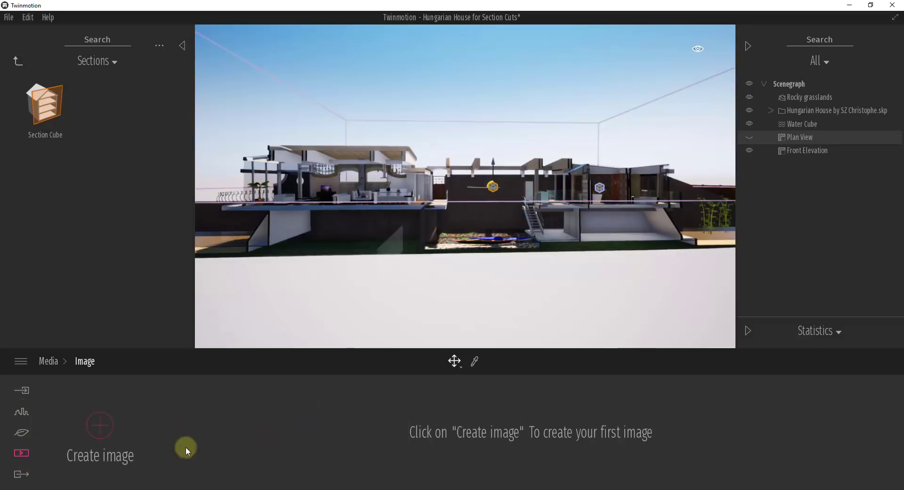
pyautogui.click(104, 433)
pyautogui.click(567, 445)
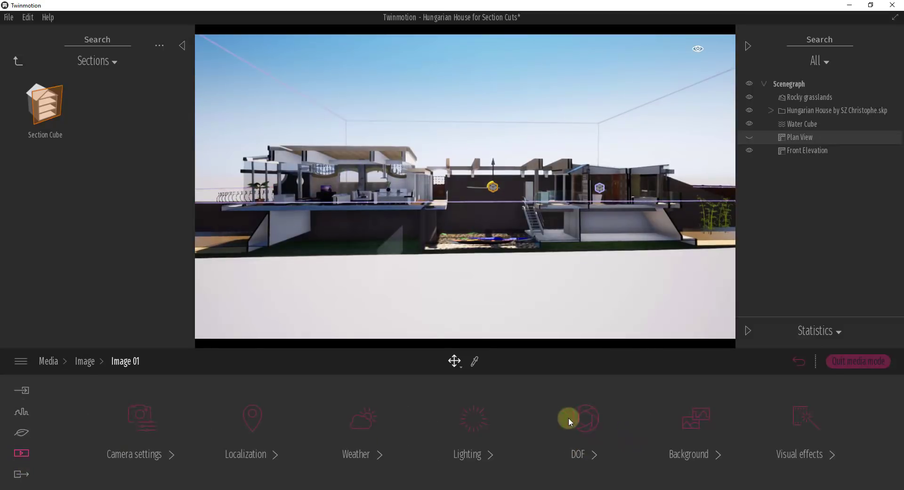
pyautogui.click(83, 361)
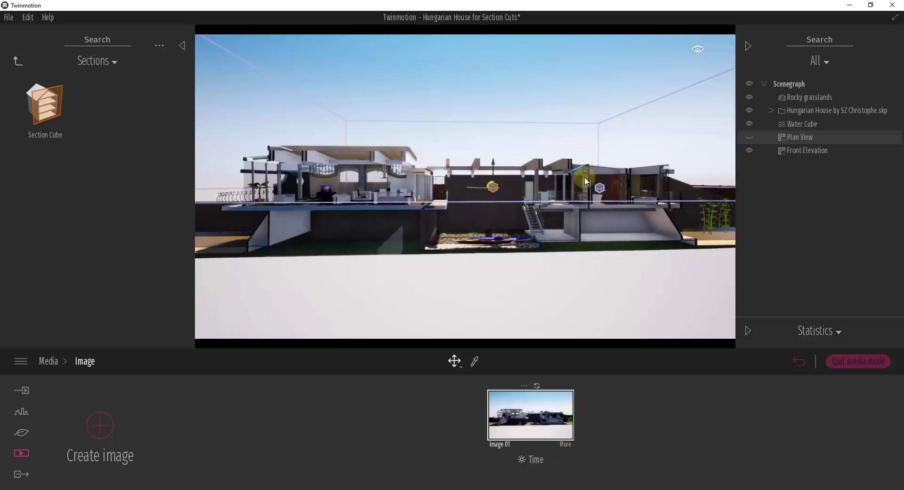
# - Frame the sectioned living room from the front and turn on perspective correction in Image 01's camera settings
pyautogui.moveTo(539, 243); pyautogui.dragTo(537, 242, button='right')
pyautogui.press('w')
pyautogui.press('s')
pyautogui.moveTo(537, 243); pyautogui.dragTo(538, 242)
pyautogui.moveTo(538, 242); pyautogui.dragTo(538, 242, button='right')
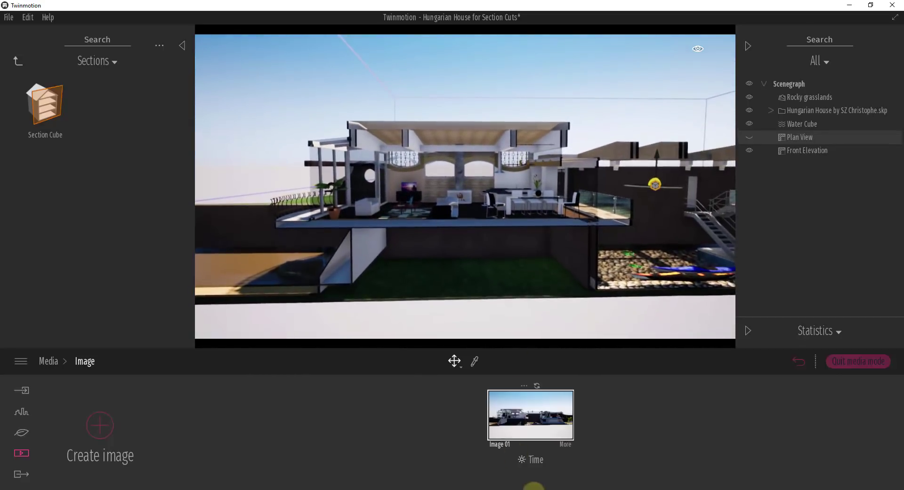
pyautogui.click(564, 445)
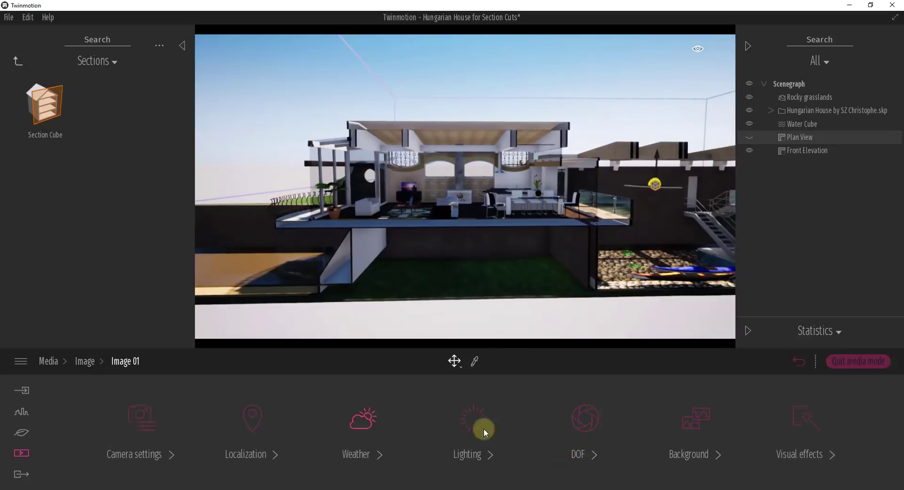
pyautogui.click(139, 423)
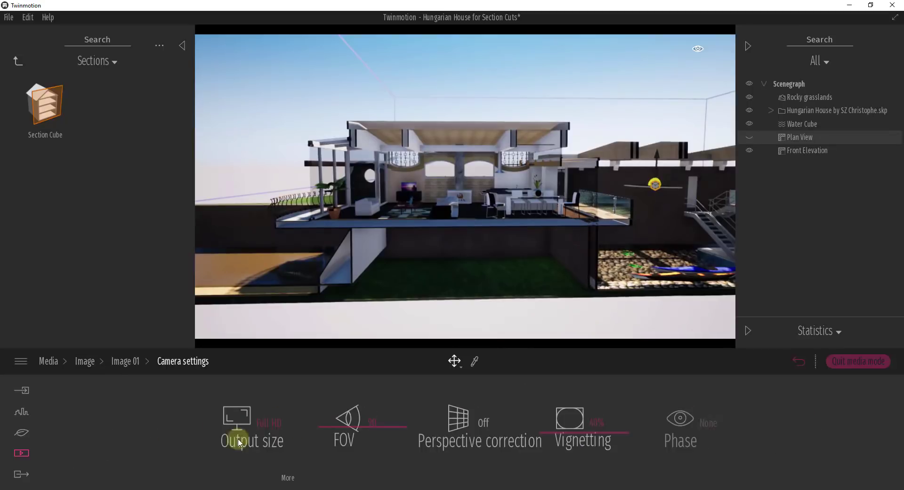
pyautogui.click(470, 431)
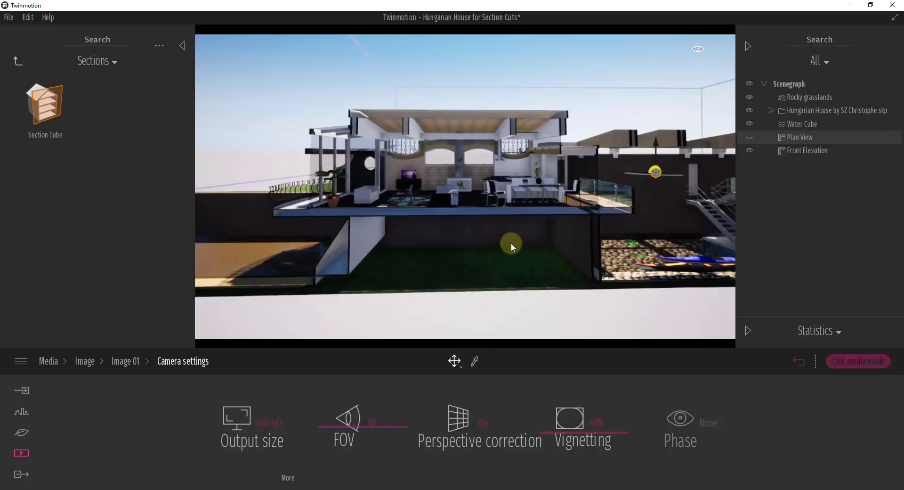
# - Reduce Image 01's field of view to 63 and reframe the sectioned living room to fill the image
pyautogui.moveTo(549, 247); pyautogui.dragTo(550, 245)
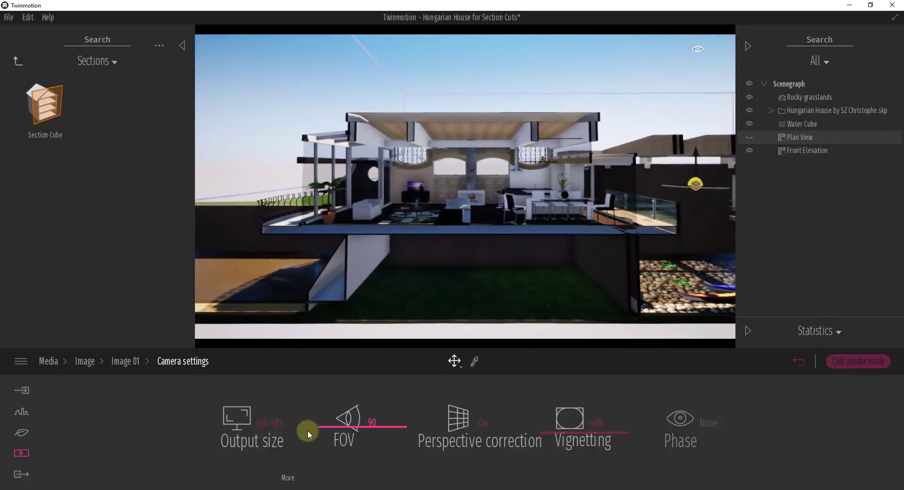
pyautogui.moveTo(327, 428); pyautogui.dragTo(325, 441)
pyautogui.moveTo(543, 252); pyautogui.dragTo(546, 251, button='middle')
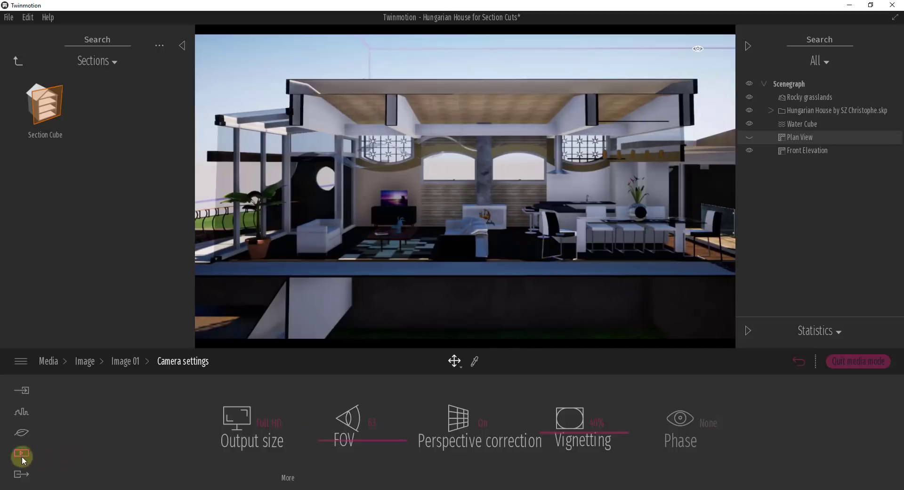
# - Return to the image list and refresh Image 01 with the reframed living room view
pyautogui.click(124, 361)
pyautogui.click(86, 363)
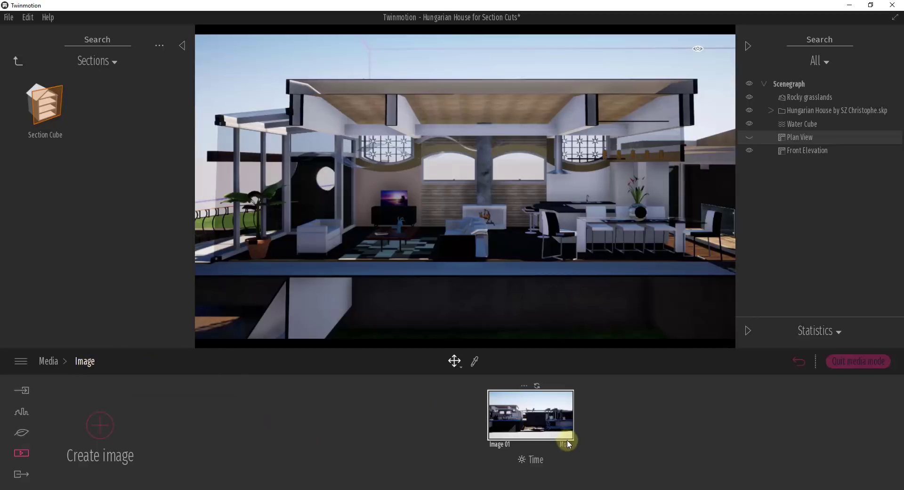
pyautogui.click(537, 386)
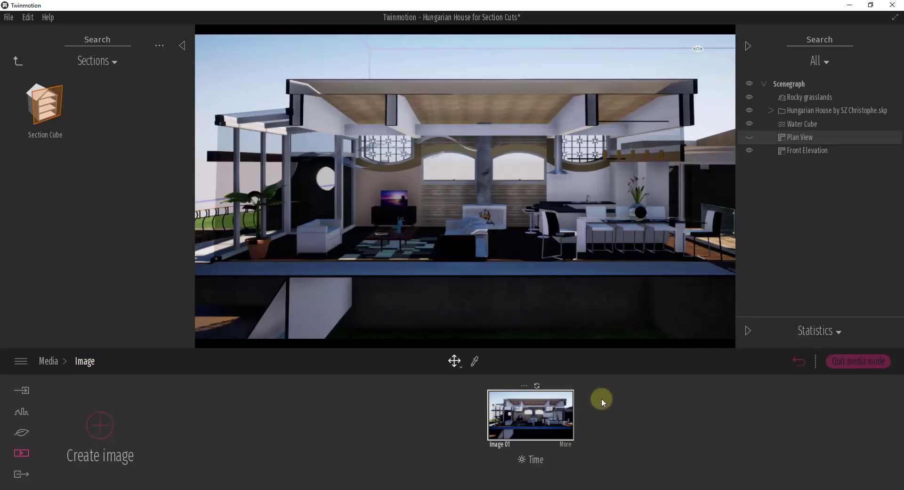
# - Show the Plan View cut instead of Front Elevation and create Image 02 from an aerial view of the house
pyautogui.click(527, 205)
pyautogui.moveTo(491, 271); pyautogui.dragTo(541, 221)
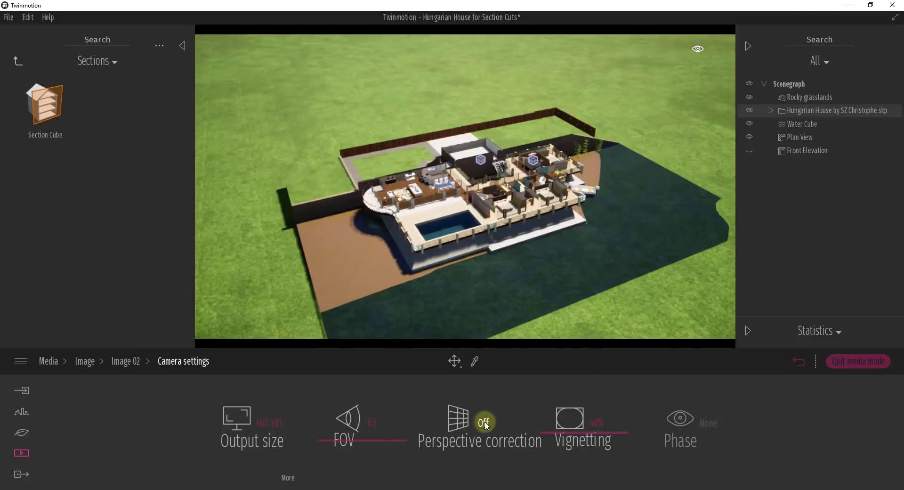
# - Align the camera to a horizontal surface beside the pool and frame the floor plan cut from directly above
pyautogui.click(24, 411)
pyautogui.click(526, 419)
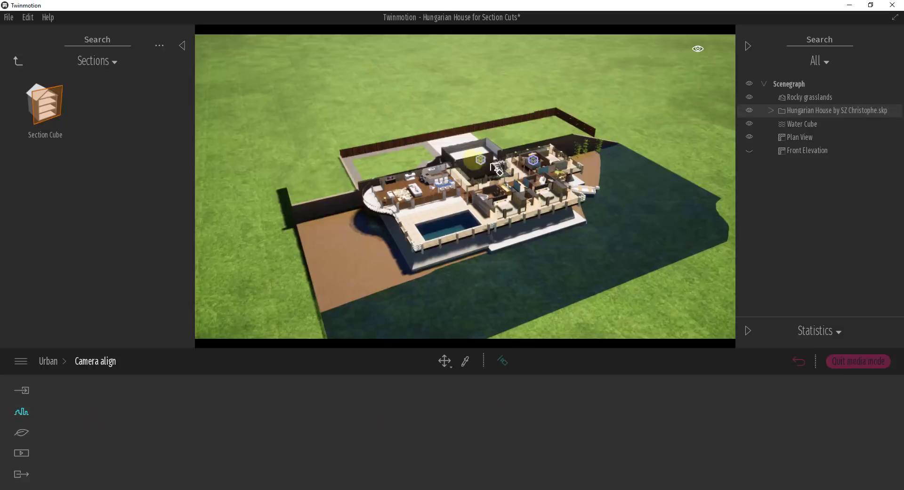
pyautogui.click(457, 216)
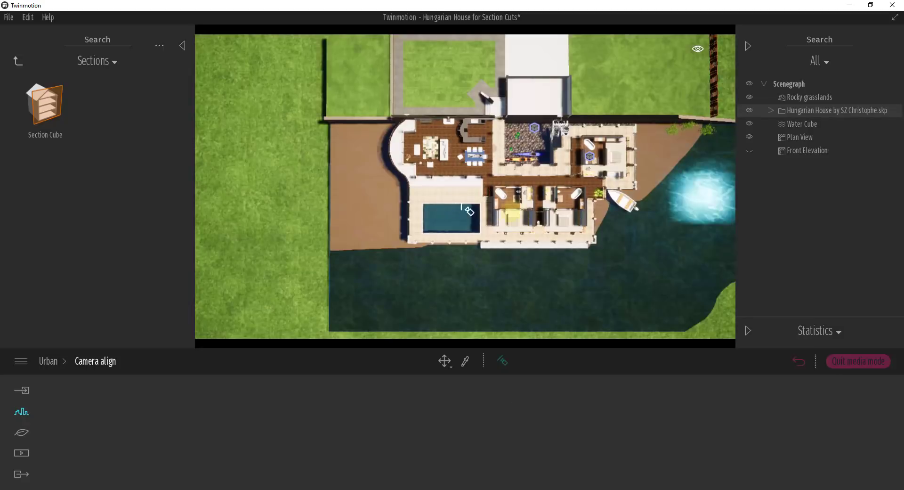
pyautogui.scroll(5, 518, 212)
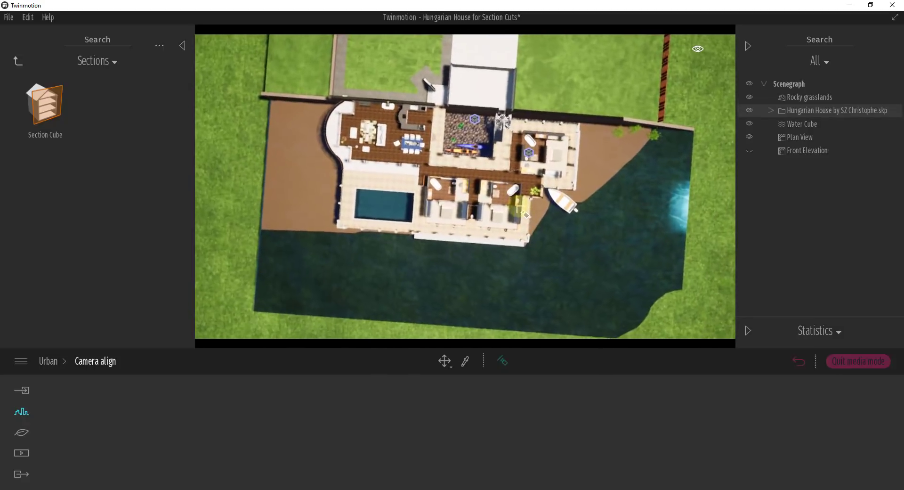
pyautogui.scroll(3, 523, 215)
pyautogui.scroll(3, 523, 212)
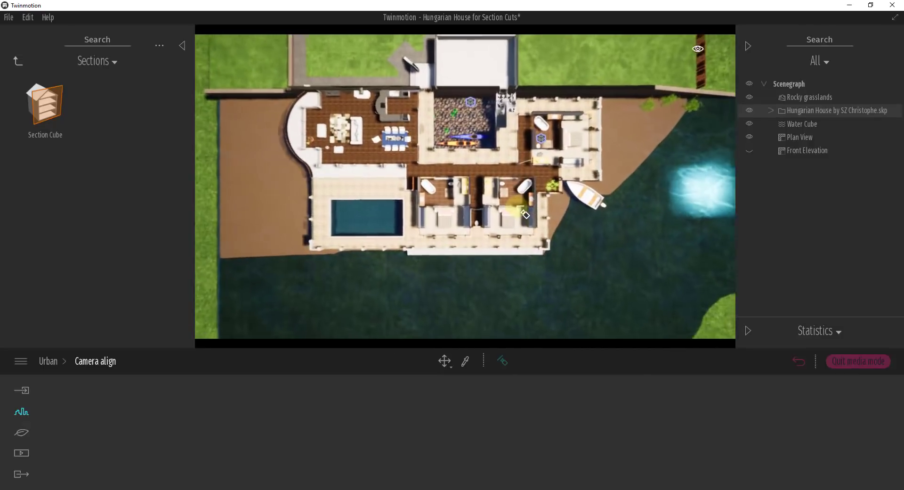
pyautogui.moveTo(517, 206); pyautogui.dragTo(516, 214, button='middle')
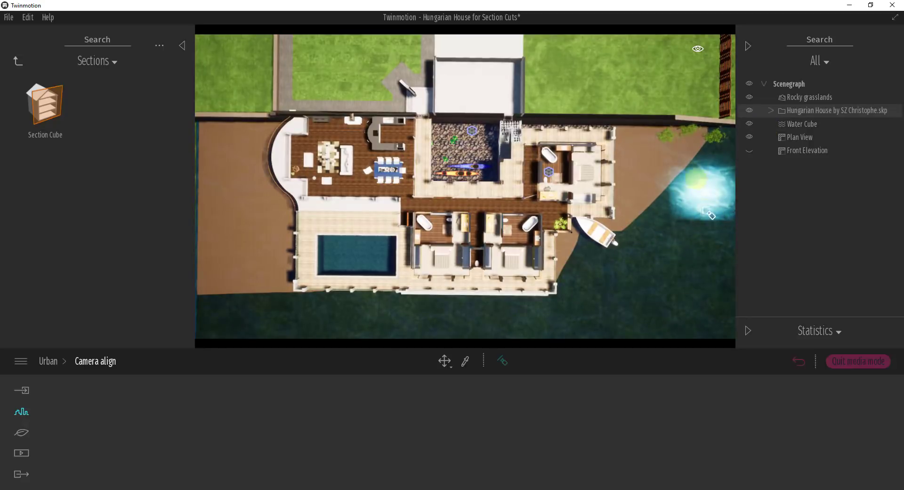
pyautogui.scroll(3, 560, 276)
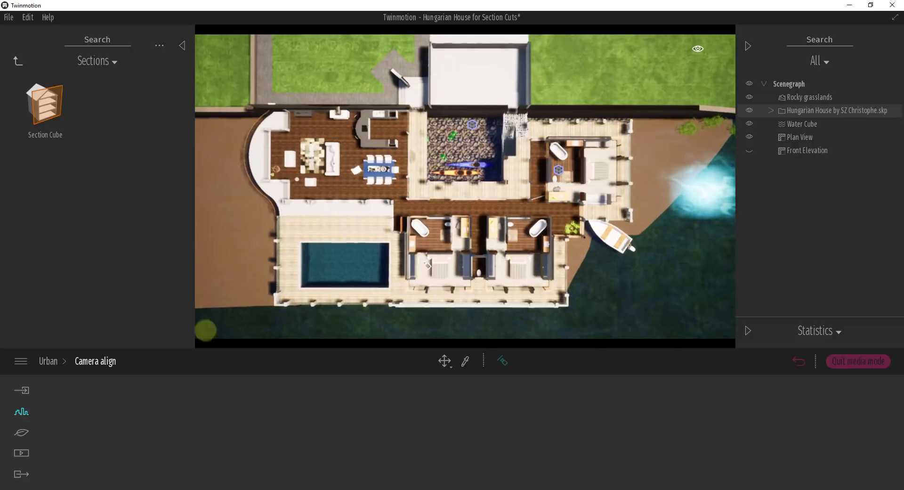
# - Return to the media images and refresh Image 02 with the top-down plan view
pyautogui.click(22, 453)
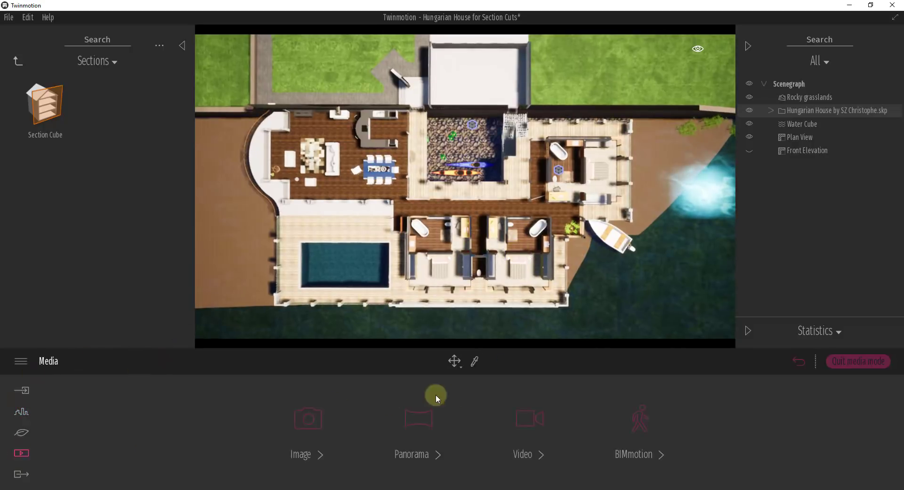
pyautogui.click(307, 417)
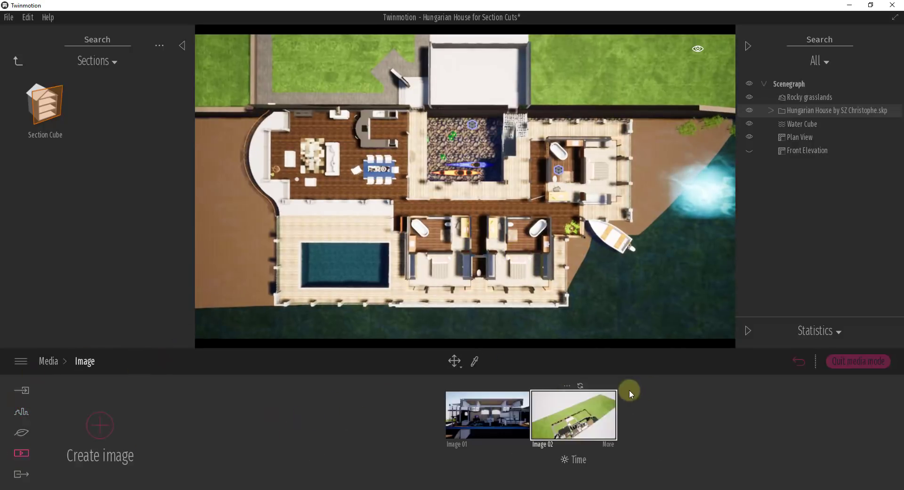
pyautogui.click(580, 387)
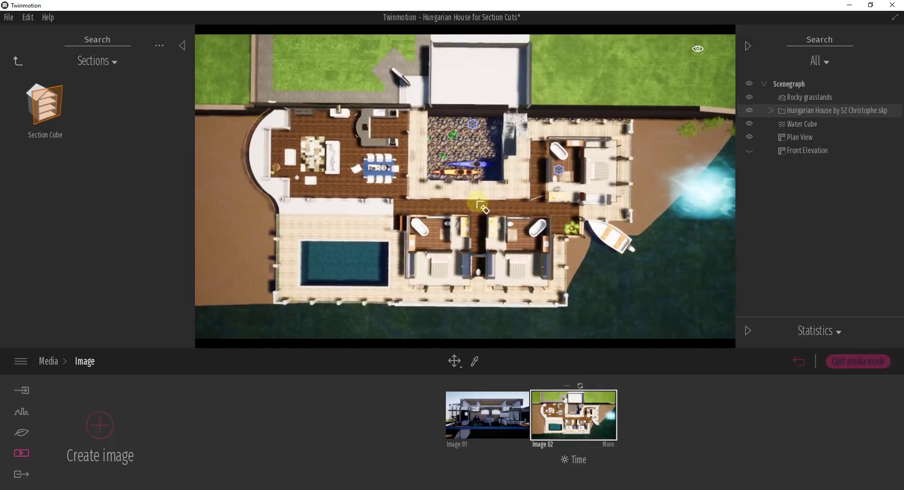
# - Adjust Image 02's time of day so longer shadows fall across the floor plan
pyautogui.moveTo(493, 431)
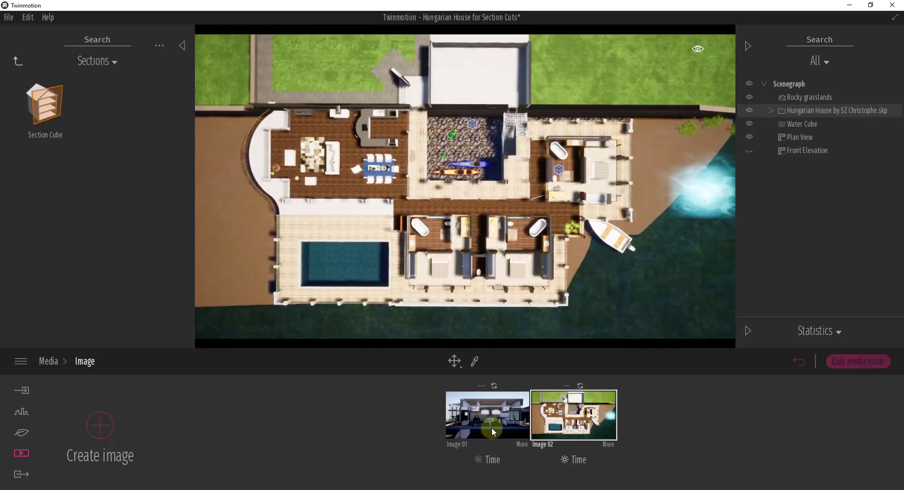
pyautogui.click(578, 460)
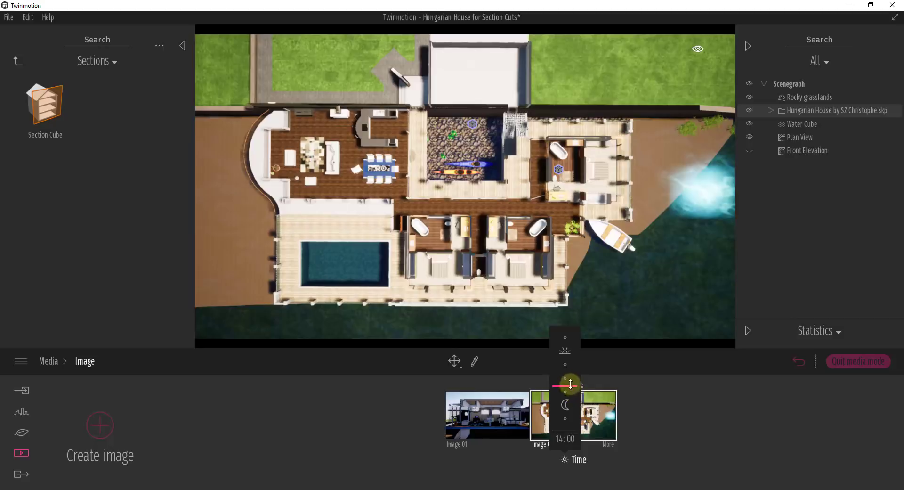
pyautogui.moveTo(570, 384); pyautogui.dragTo(570, 377)
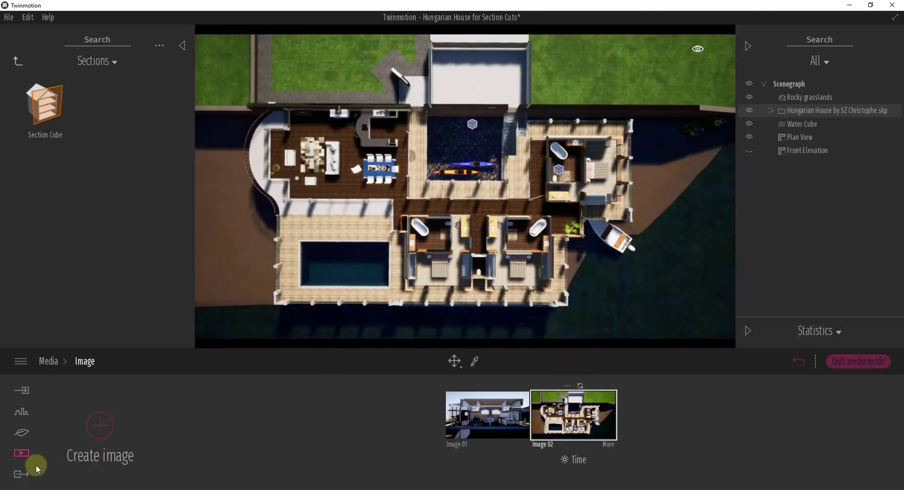
# - Export Image 01 and Image 02 to a folder and view both exported section images in Photos
pyautogui.click(21, 473)
pyautogui.click(188, 423)
pyautogui.click(196, 383)
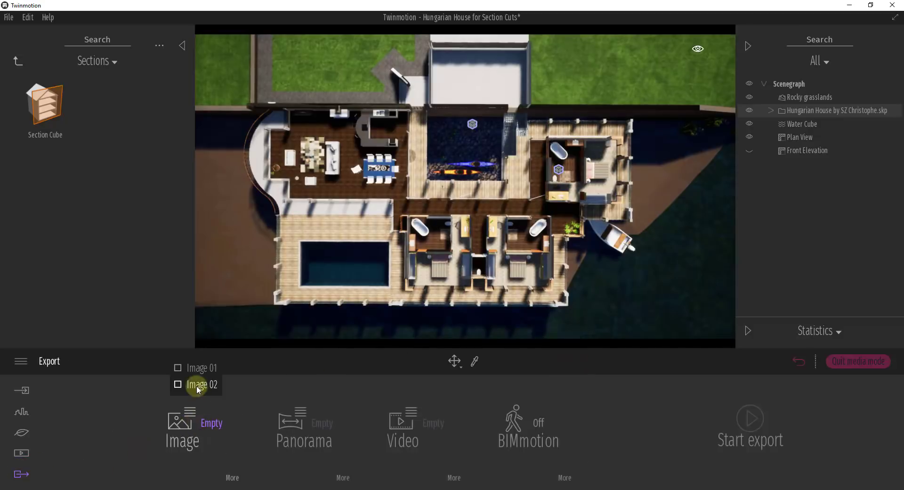
pyautogui.click(204, 370)
pyautogui.click(749, 418)
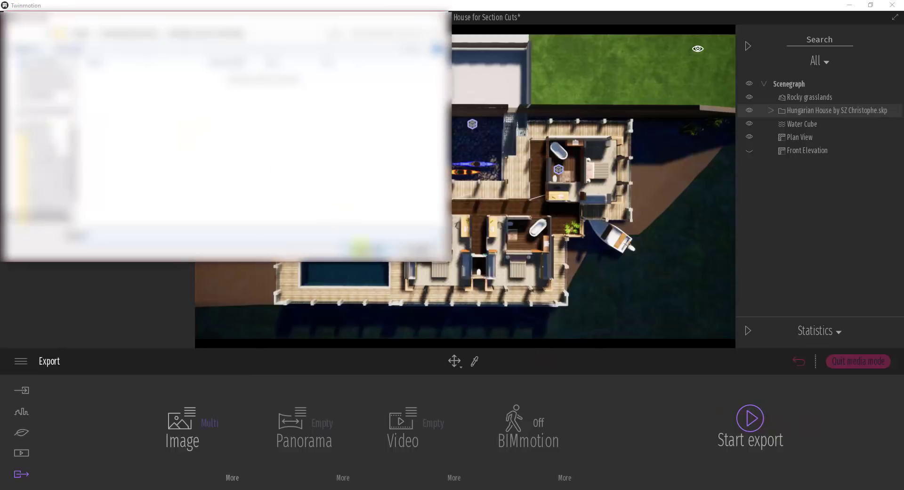
pyautogui.click(360, 247)
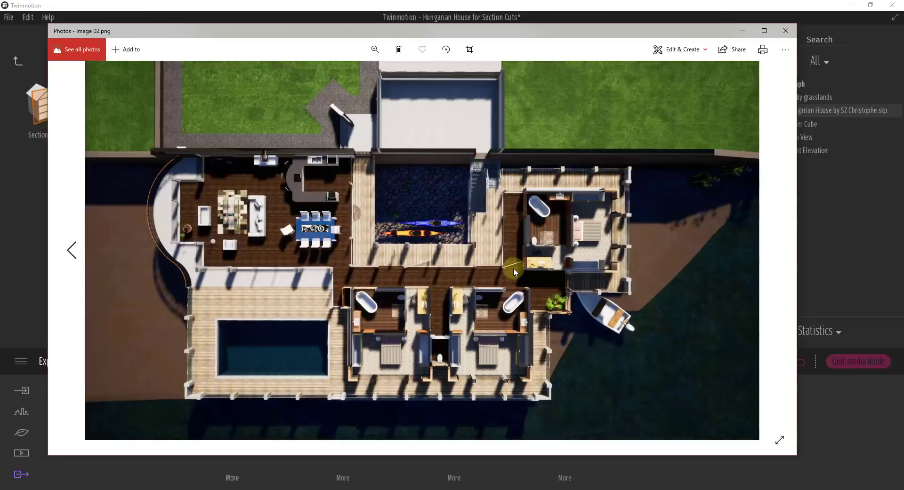
pyautogui.press('Left')
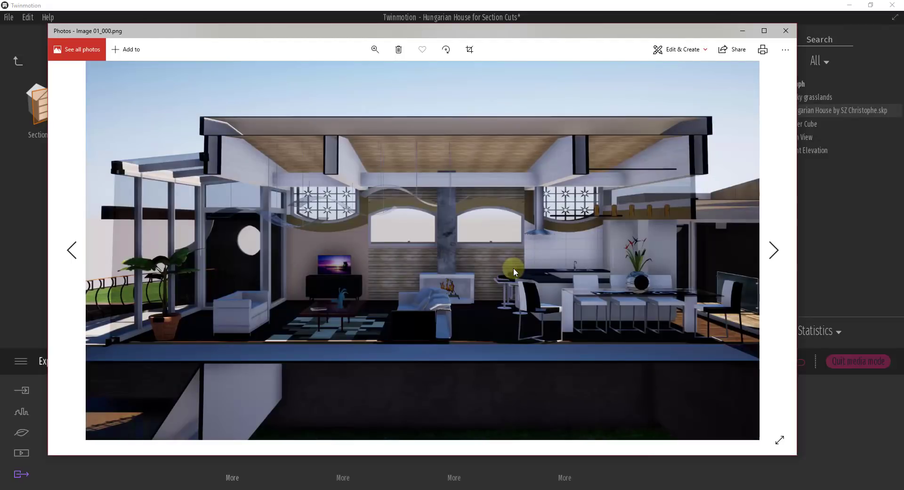